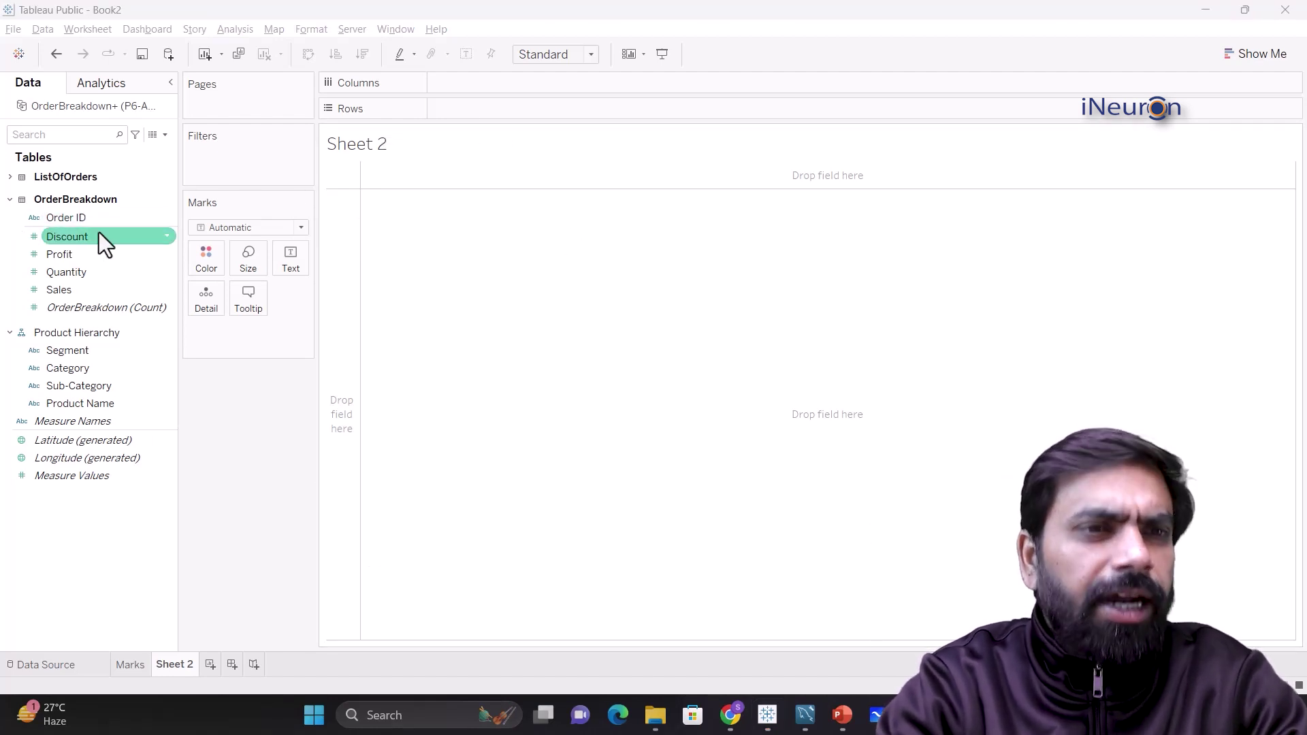
# Lay out the empty table with Order Date by year as columns and Country as rows.
pyautogui.click(10, 176)
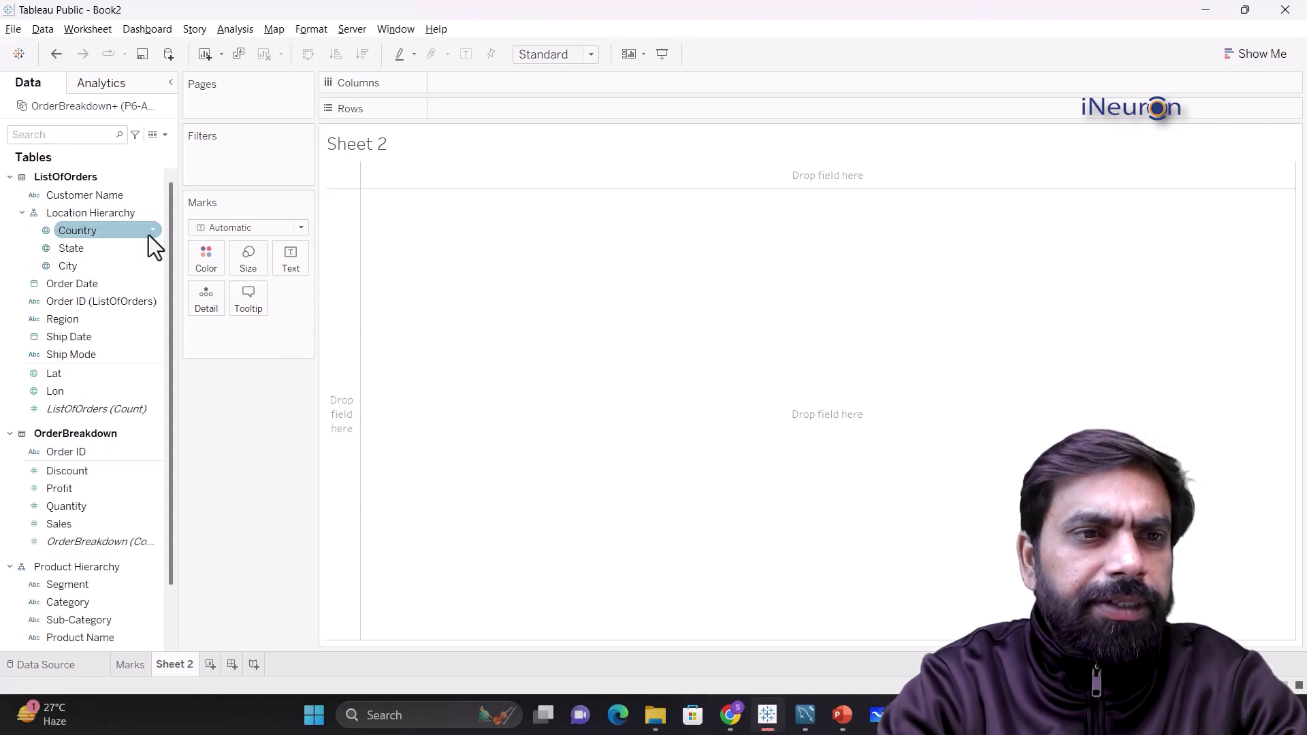
pyautogui.moveTo(117, 279); pyautogui.dragTo(520, 82)
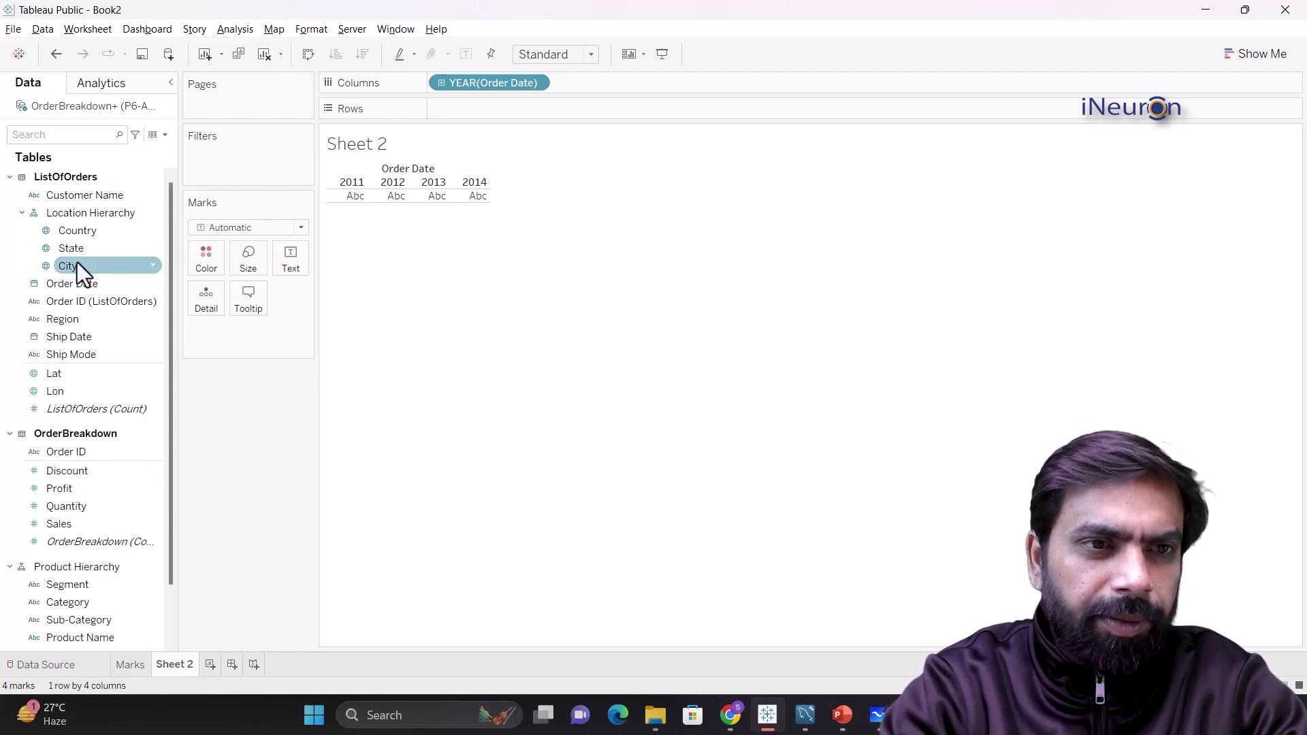
pyautogui.moveTo(103, 233); pyautogui.dragTo(489, 112)
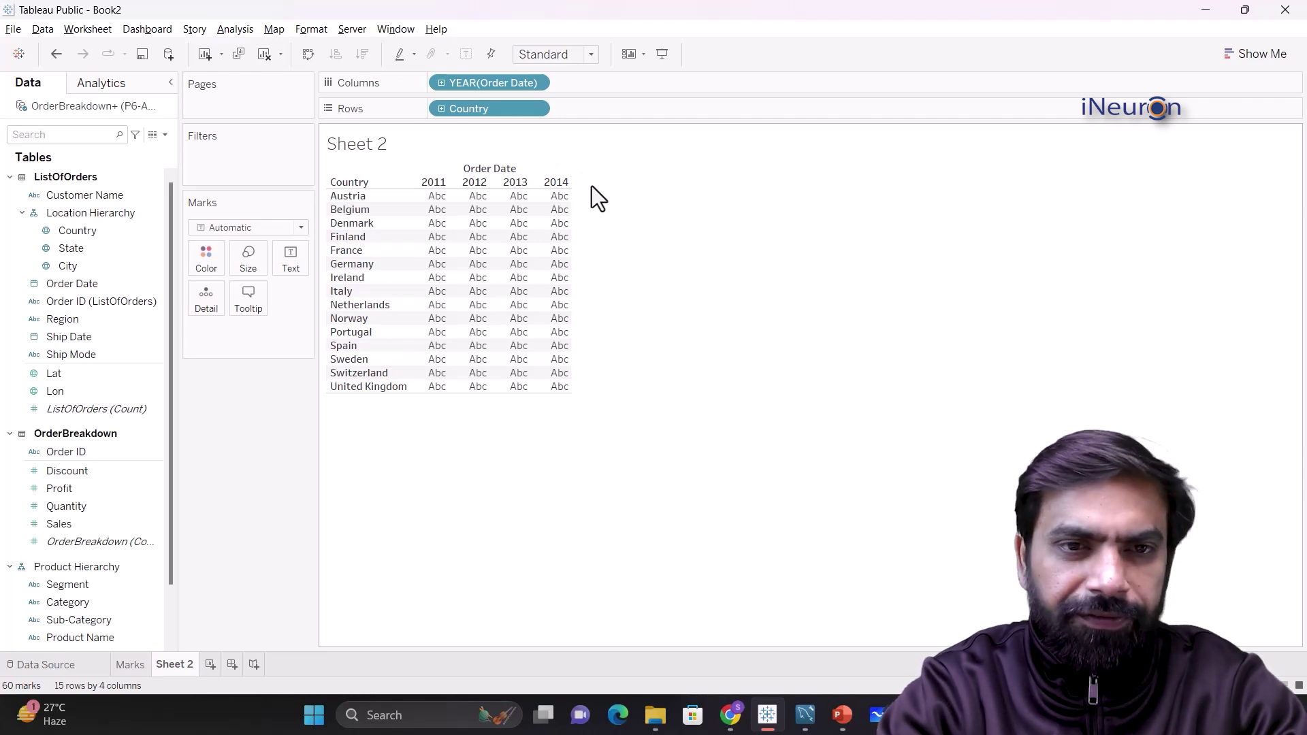
# Fill the country-by-year table with the sum of Sales shown as text.
pyautogui.scroll(-2, 132, 520)
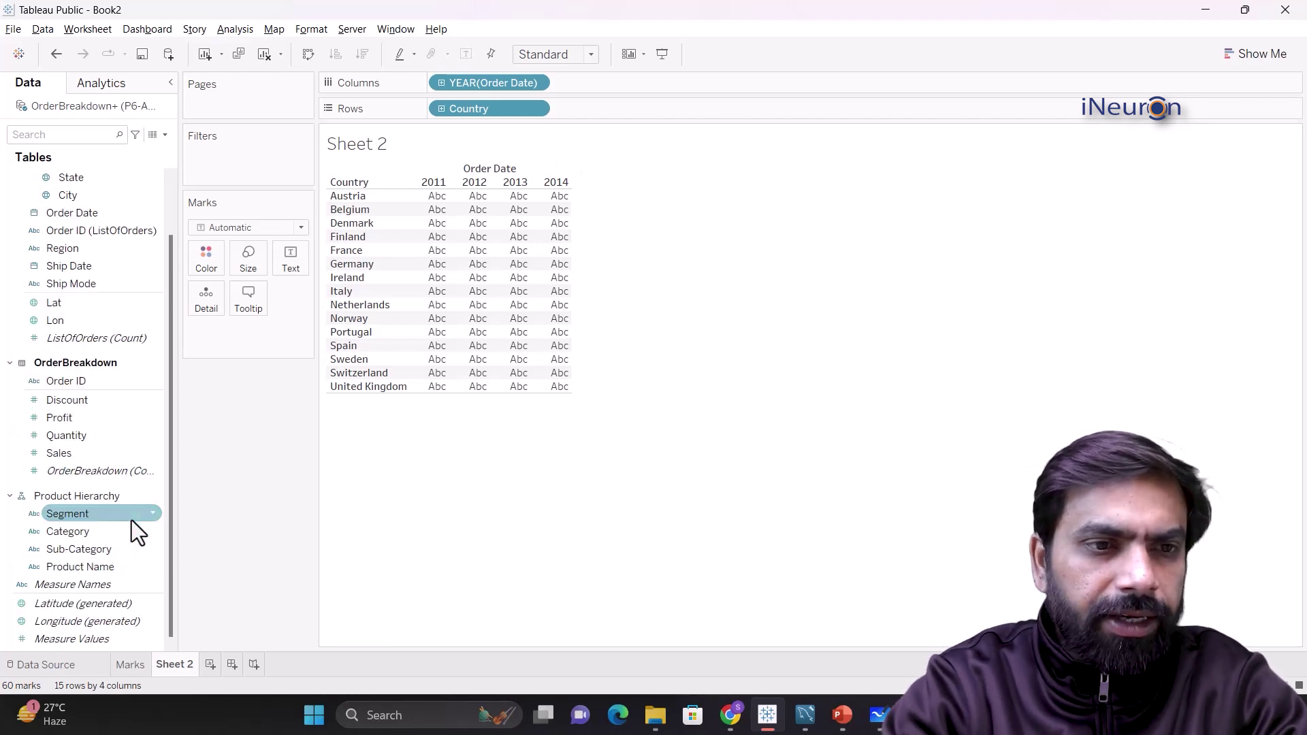
pyautogui.moveTo(81, 453)
pyautogui.mouseDown()
pyautogui.moveTo(393, 427)
pyautogui.moveTo(134, 437)
pyautogui.moveTo(63, 456)
pyautogui.mouseUp()
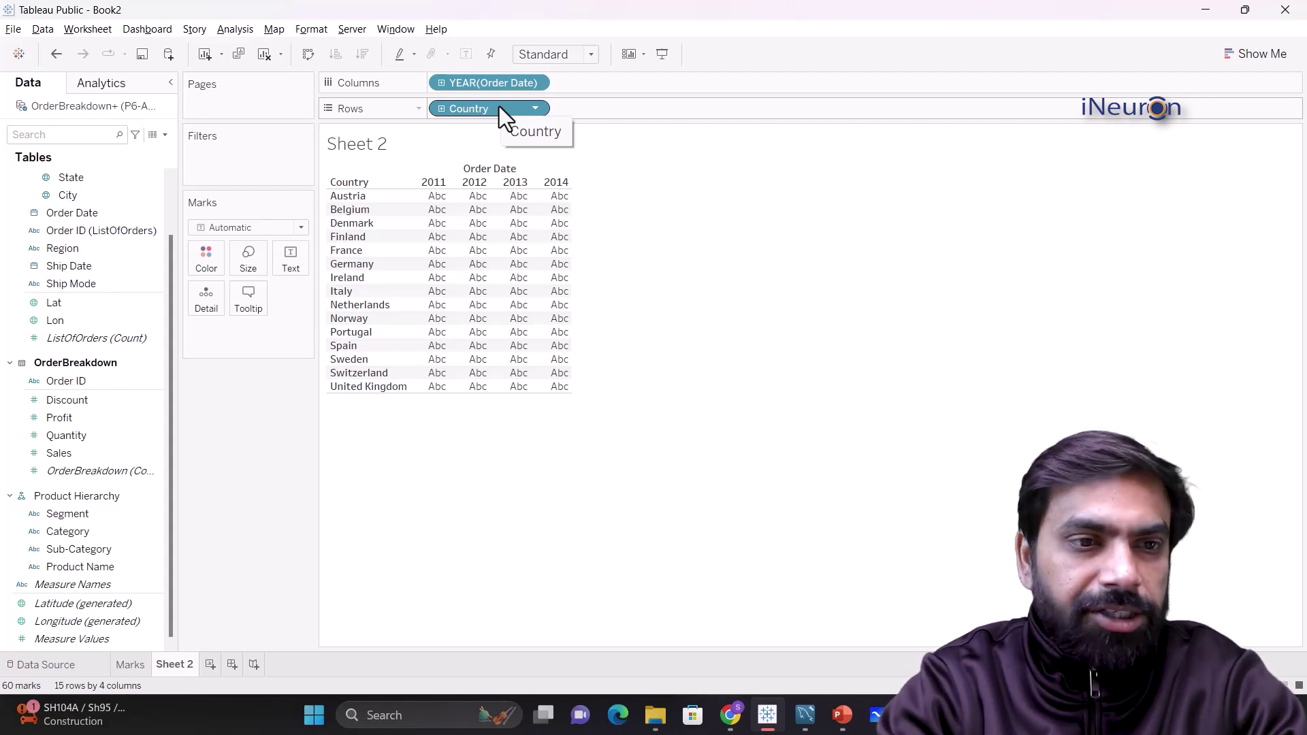
pyautogui.click(76, 449)
pyautogui.moveTo(76, 450); pyautogui.dragTo(288, 257)
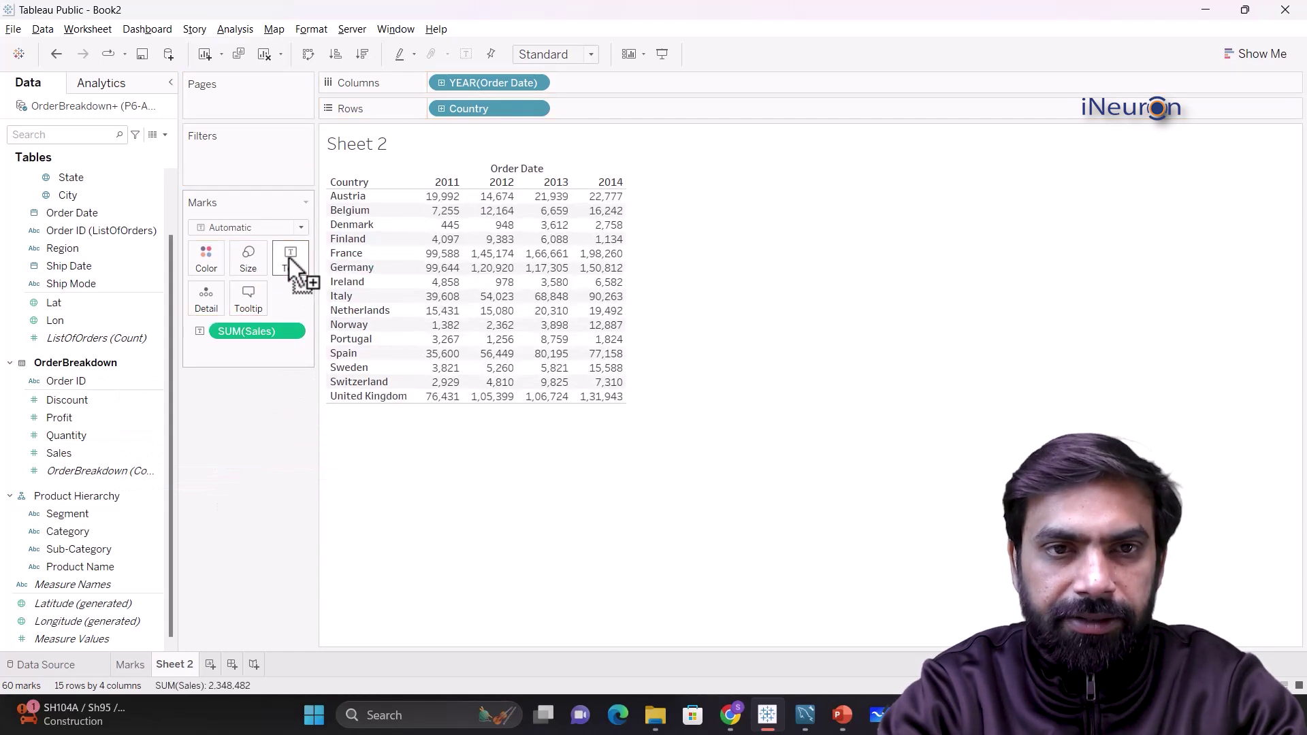
pyautogui.moveTo(529, 238)
pyautogui.moveTo(259, 332); pyautogui.dragTo(290, 251)
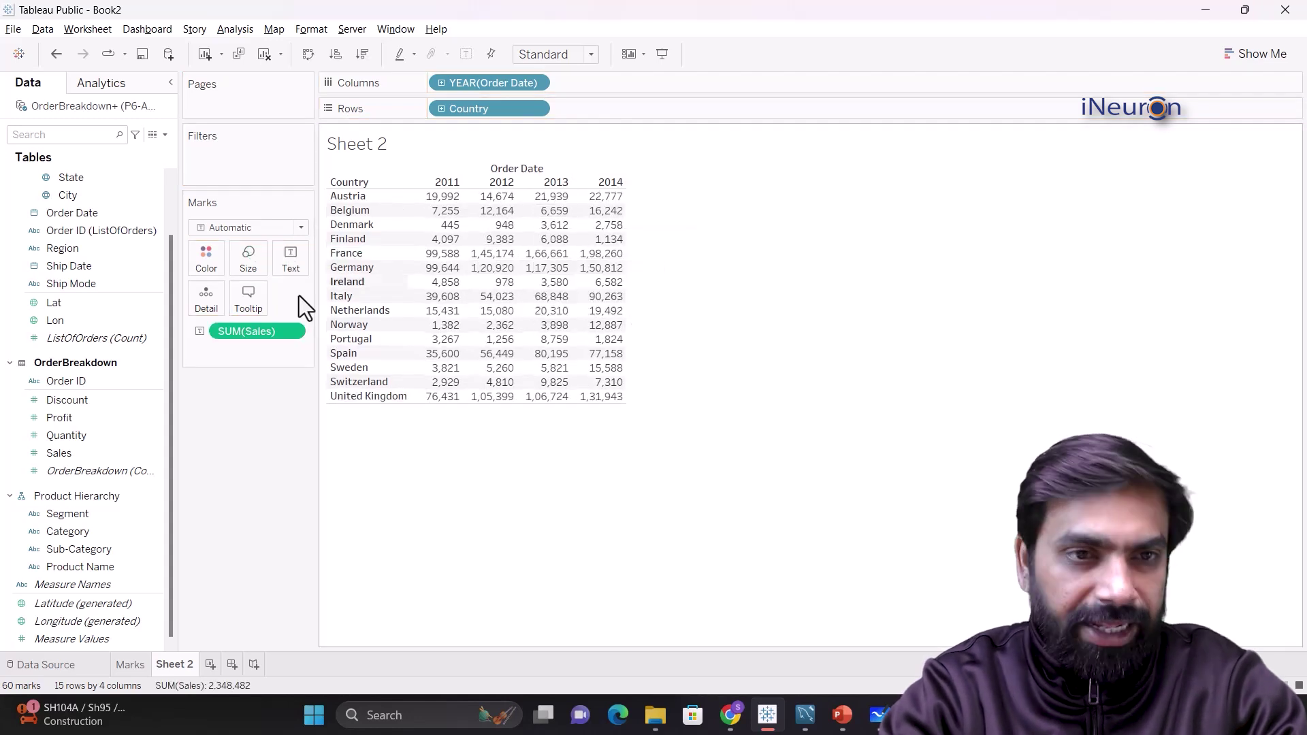
pyautogui.moveTo(263, 333); pyautogui.dragTo(463, 276)
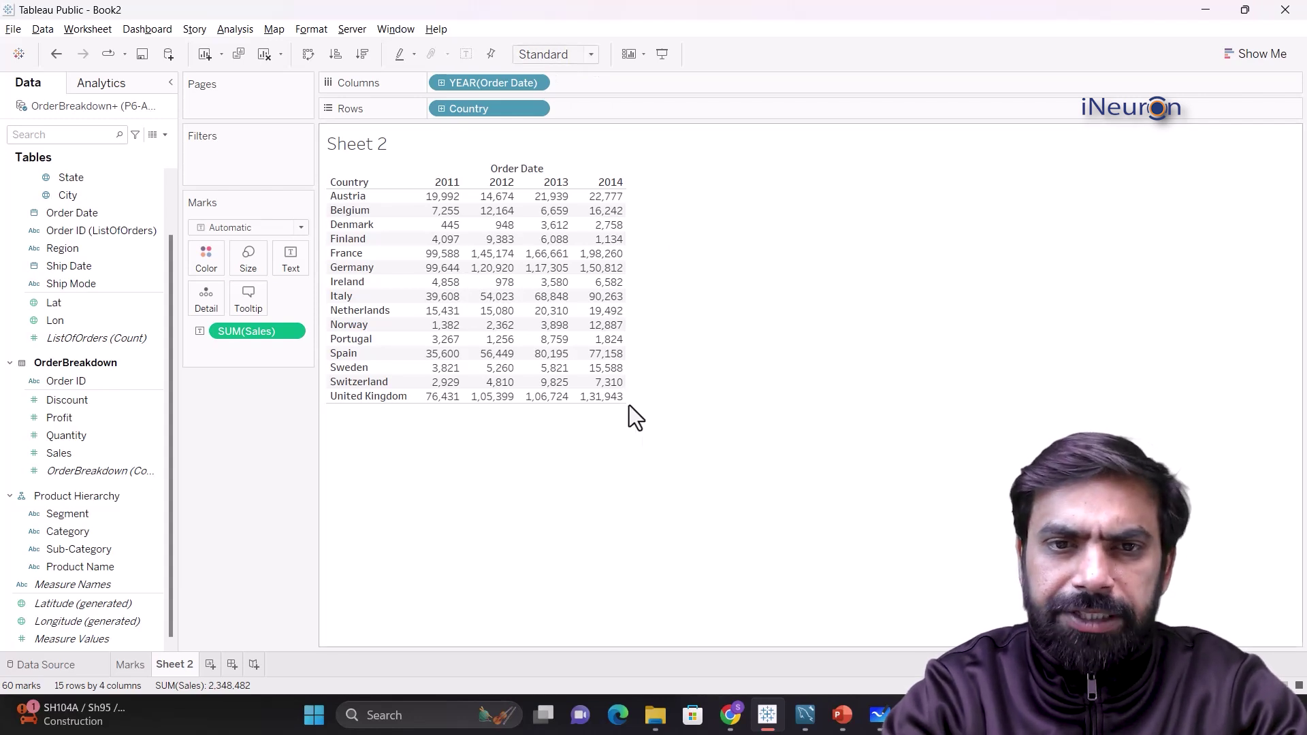
# Enlarge the sales table by increasing its row height and column width.
pyautogui.moveTo(592, 404); pyautogui.dragTo(583, 515)
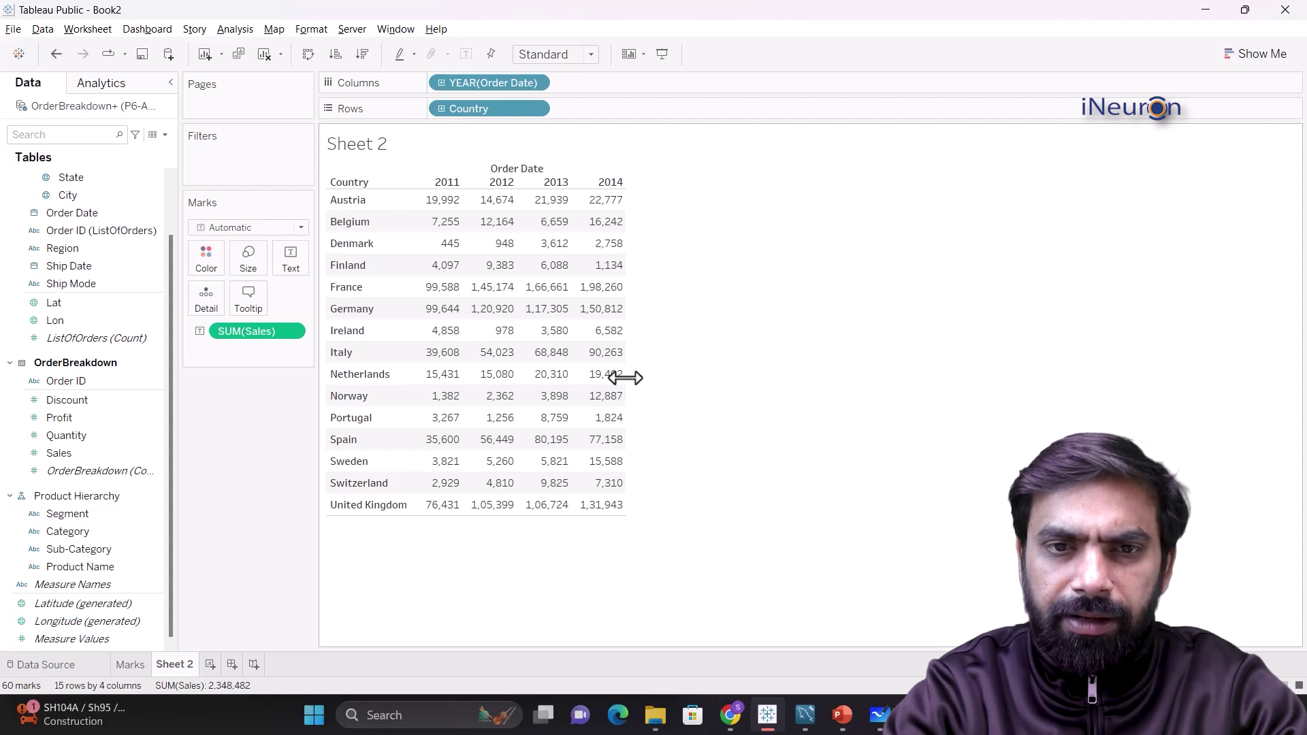
pyautogui.moveTo(625, 377); pyautogui.dragTo(726, 376)
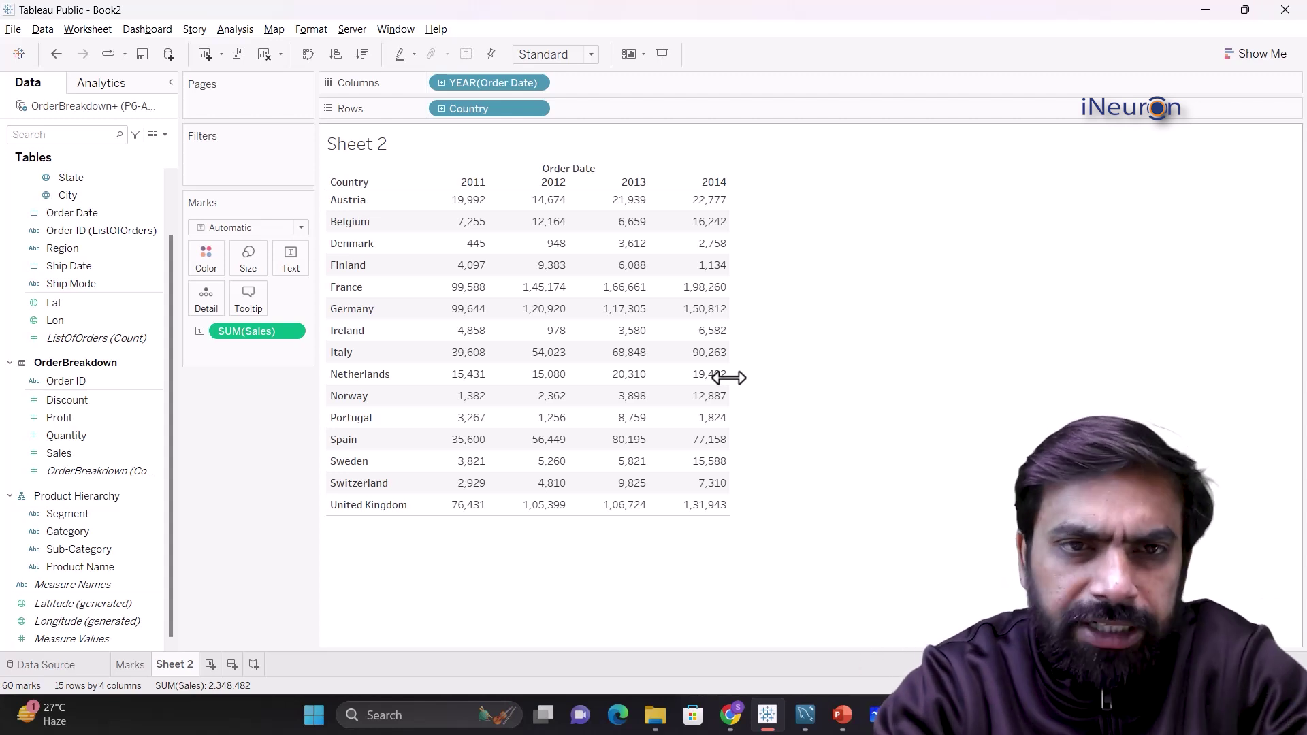
# Drill the Order Date columns down to quarter and month, collapsing and re-expanding the month level.
pyautogui.click(441, 83)
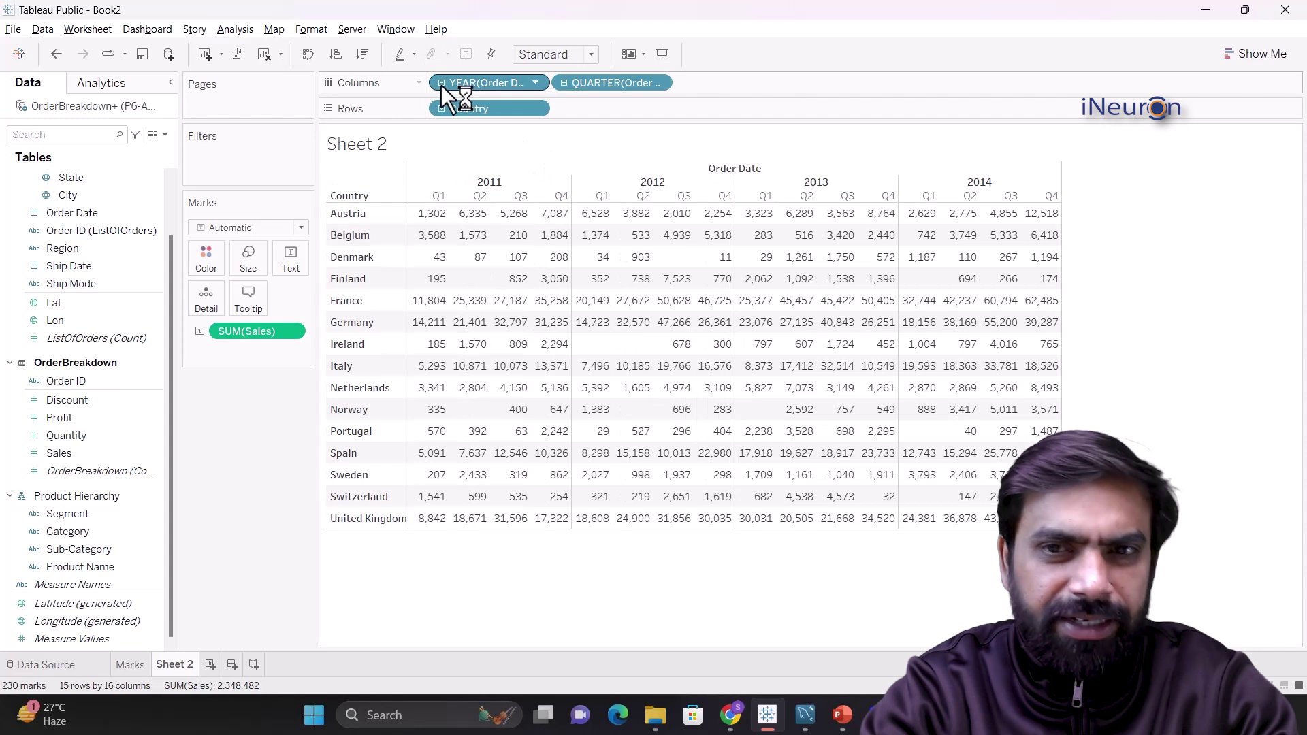
pyautogui.click(562, 85)
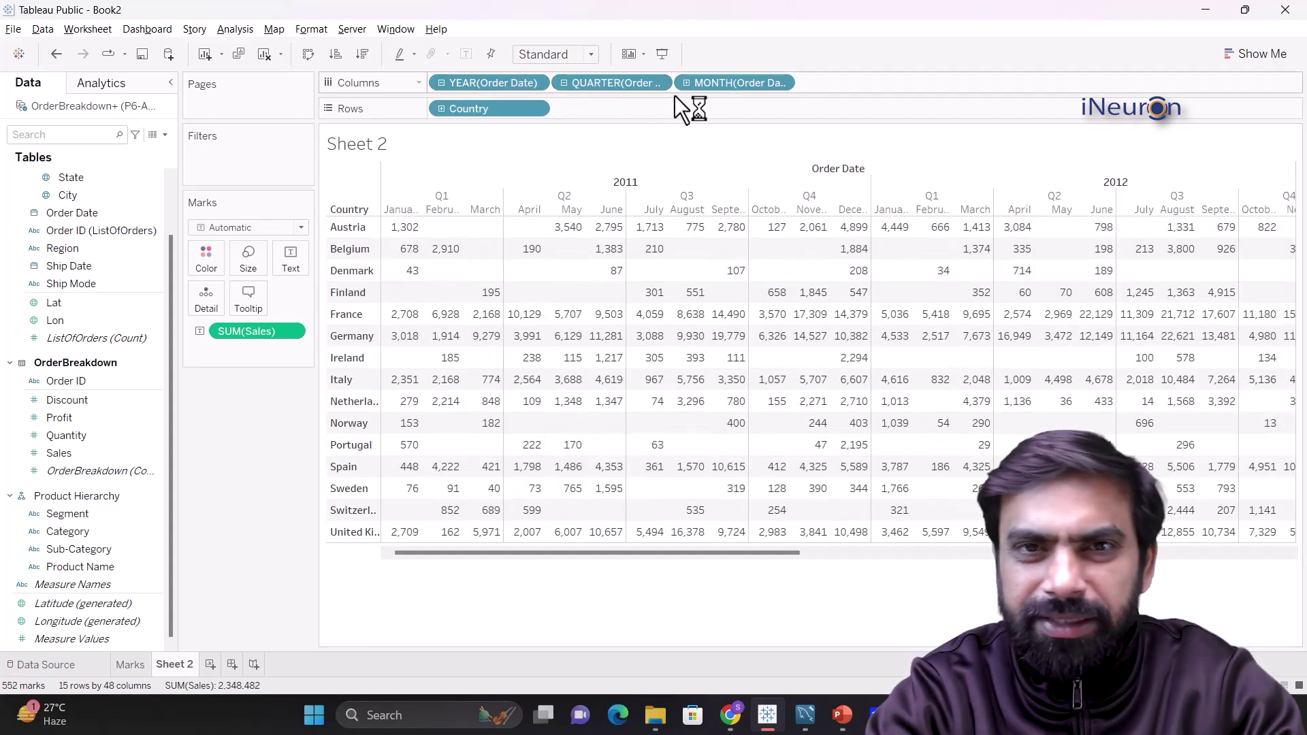
pyautogui.click(565, 84)
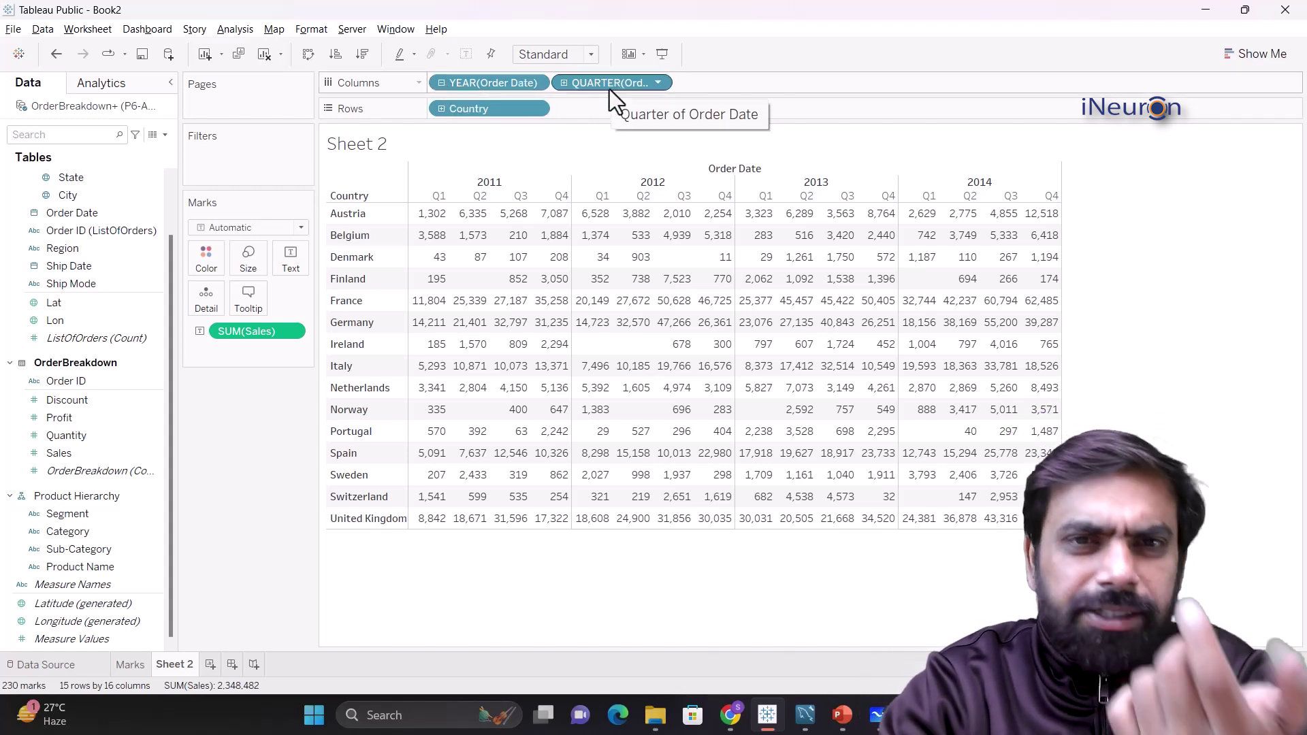
pyautogui.click(563, 83)
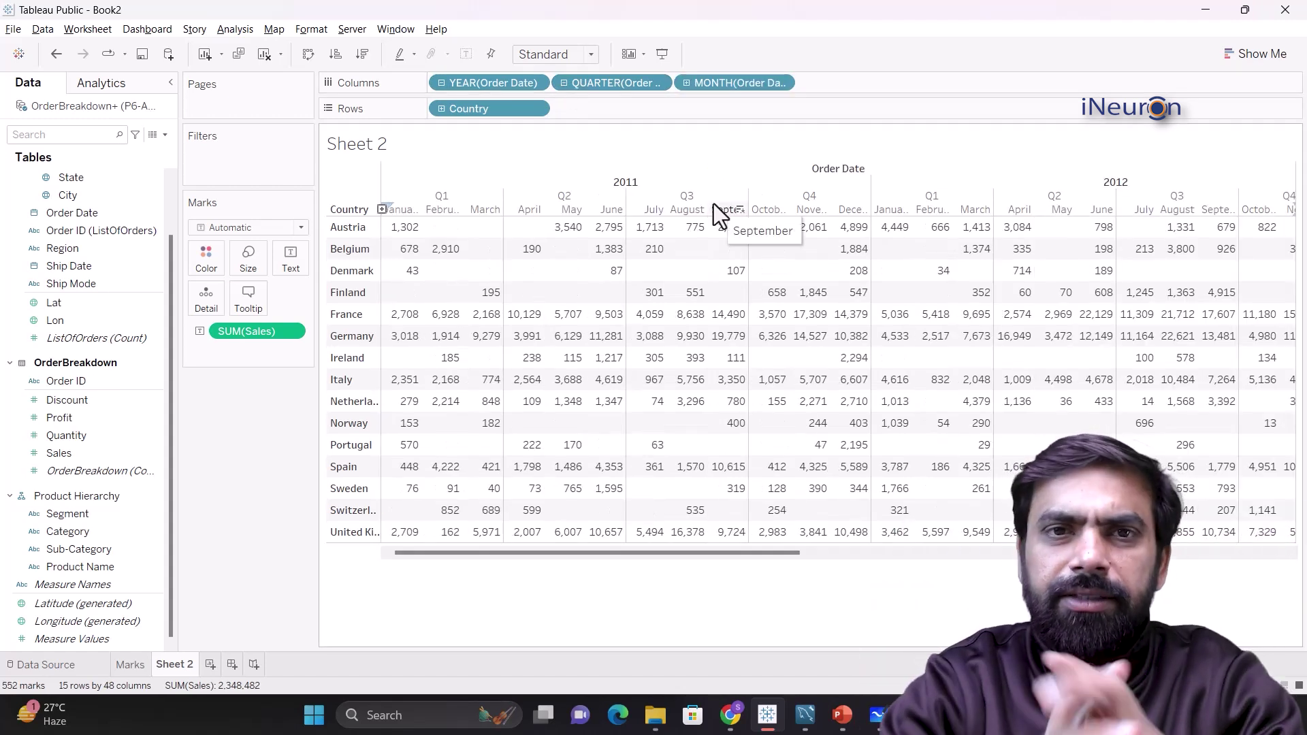
# Remove the year and quarter levels to try month-only columns, and return the table to yearly Order Date columns.
pyautogui.moveTo(504, 84); pyautogui.dragTo(82, 283)
pyautogui.moveTo(501, 86); pyautogui.dragTo(107, 304)
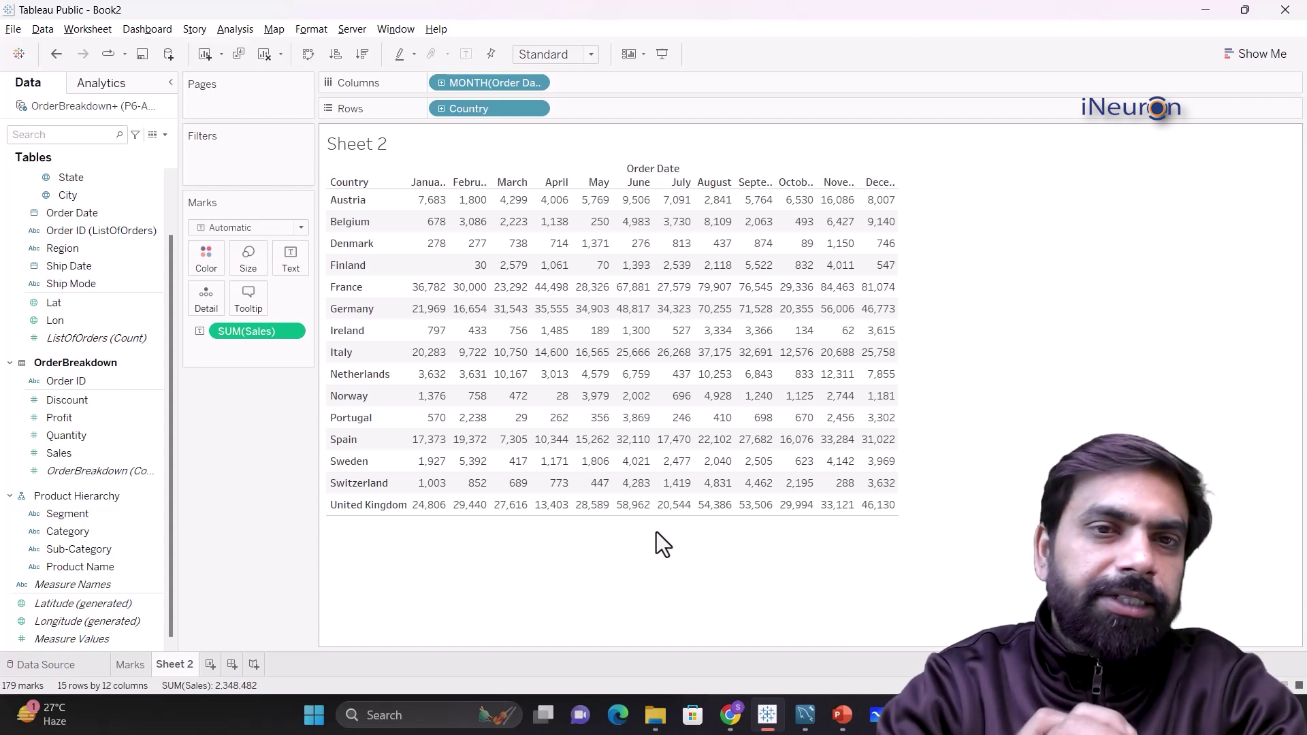
pyautogui.moveTo(480, 81)
pyautogui.mouseDown()
pyautogui.moveTo(66, 286)
pyautogui.moveTo(459, 64)
pyautogui.moveTo(460, 85)
pyautogui.mouseUp()
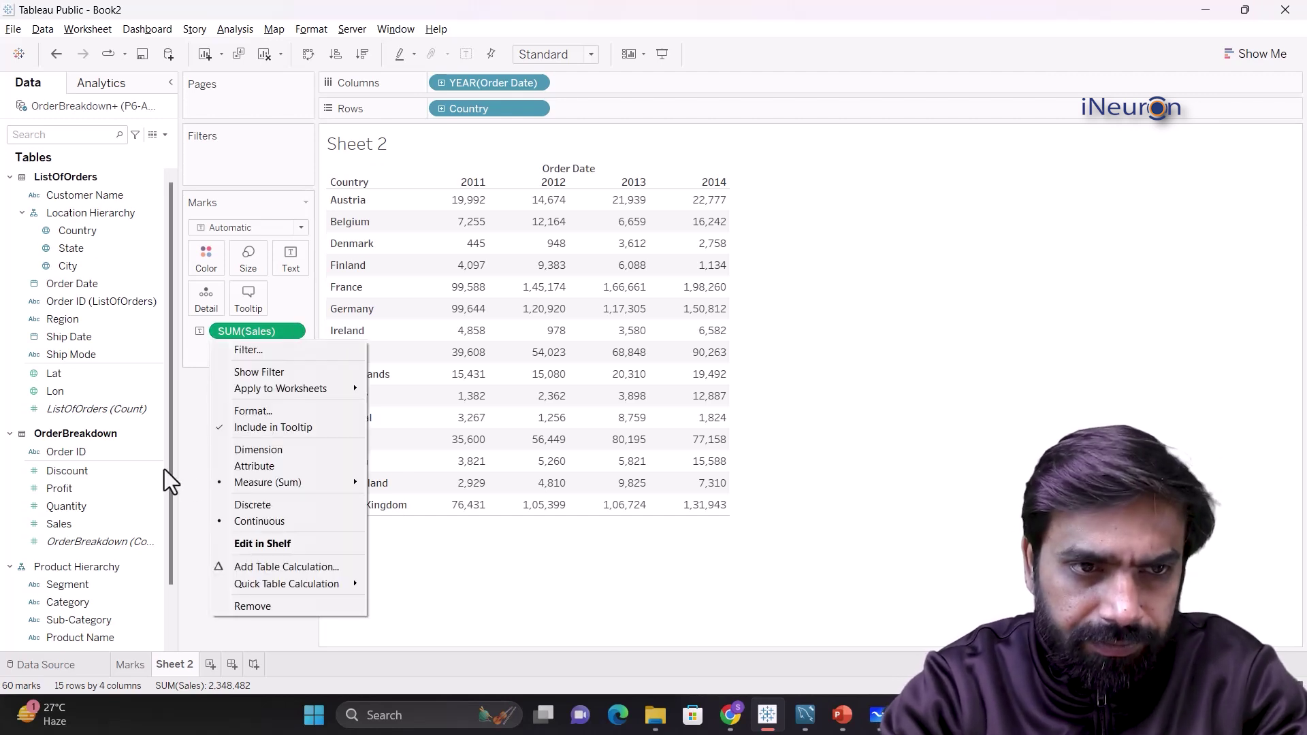
# Review the Quick Table Calculation options available for SUM(Sales) without applying any.
pyautogui.click(193, 477)
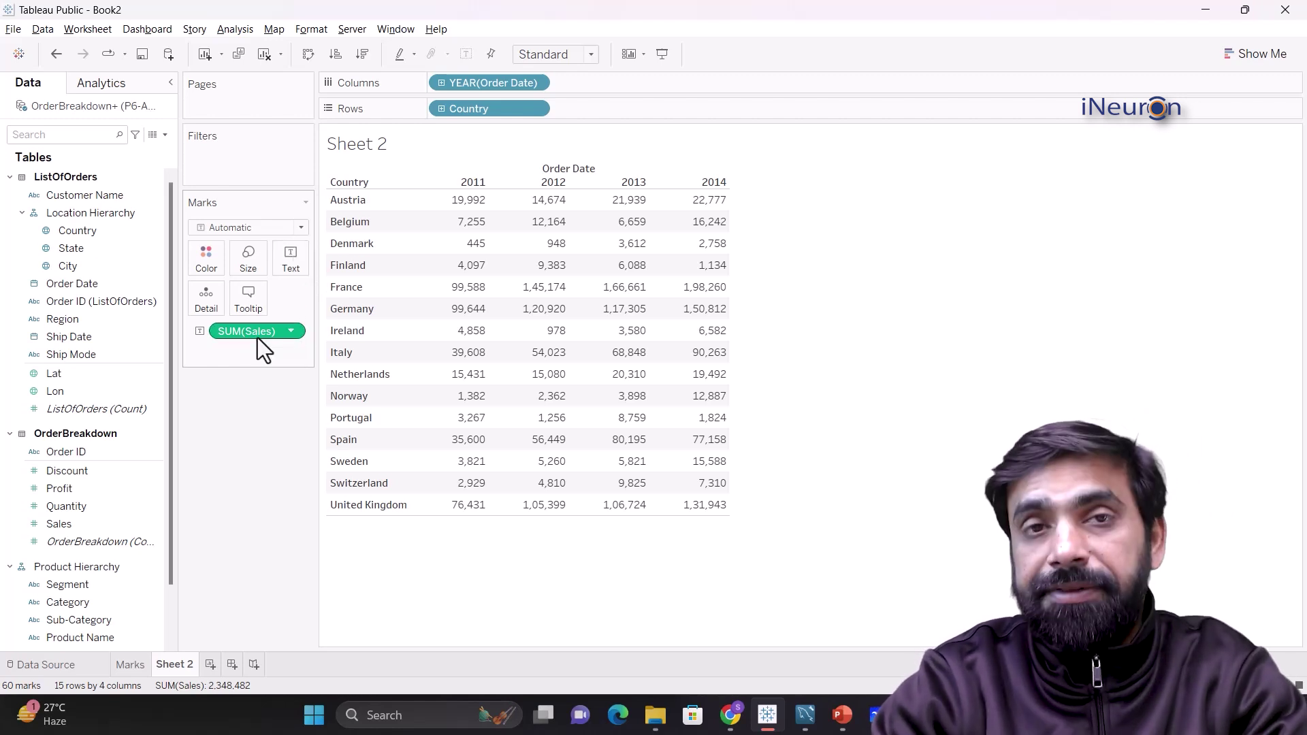
pyautogui.click(291, 331)
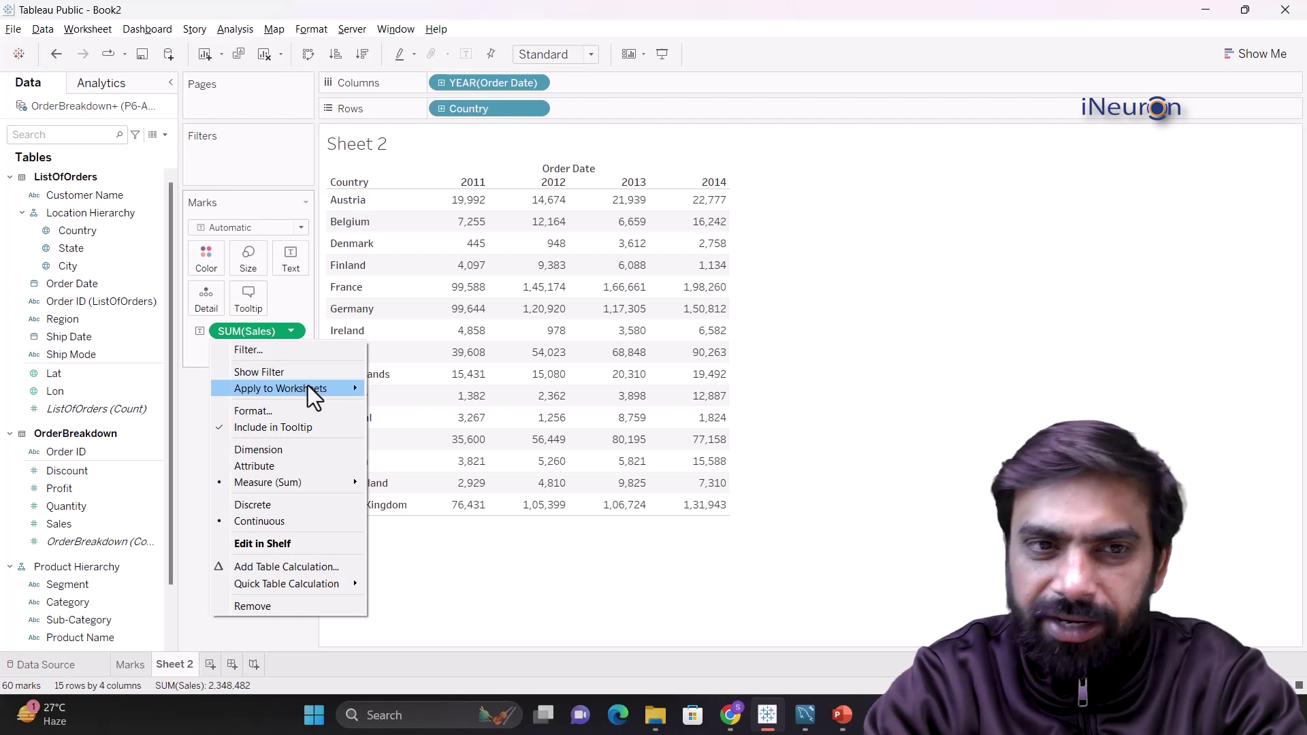
pyautogui.moveTo(308, 386)
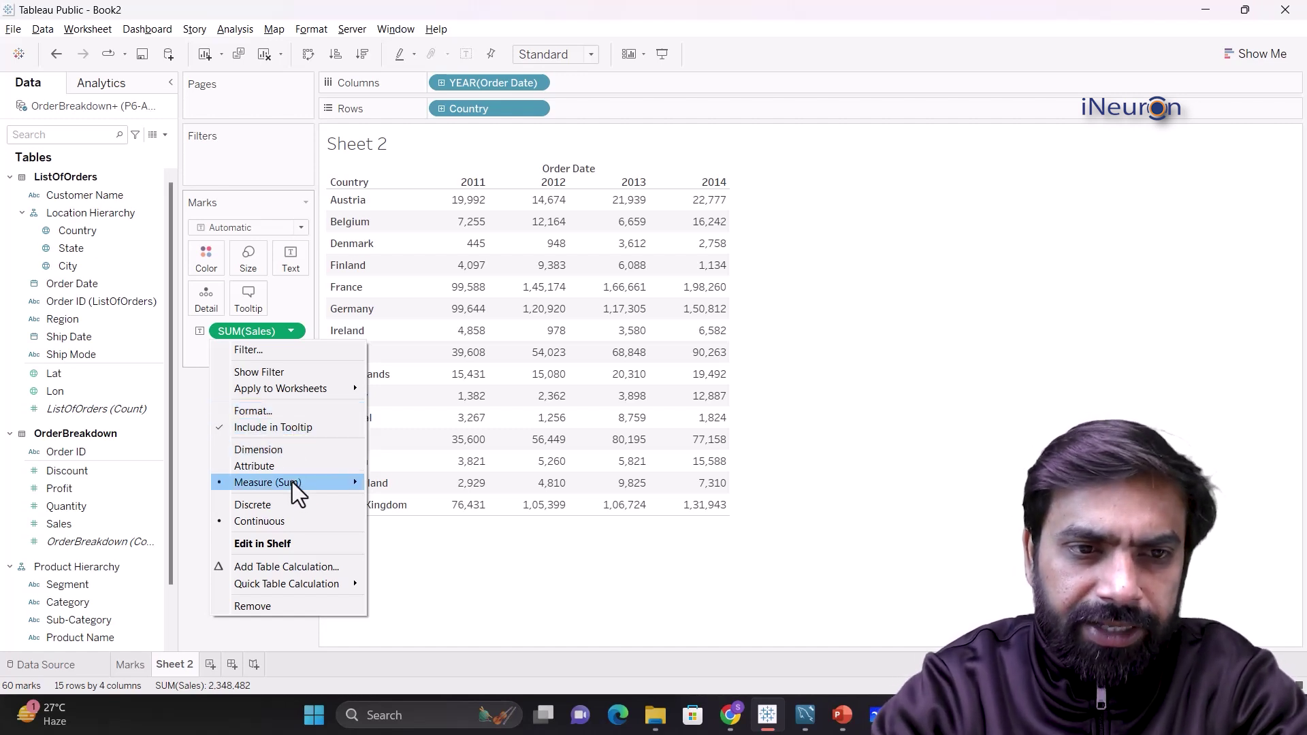
pyautogui.moveTo(306, 583)
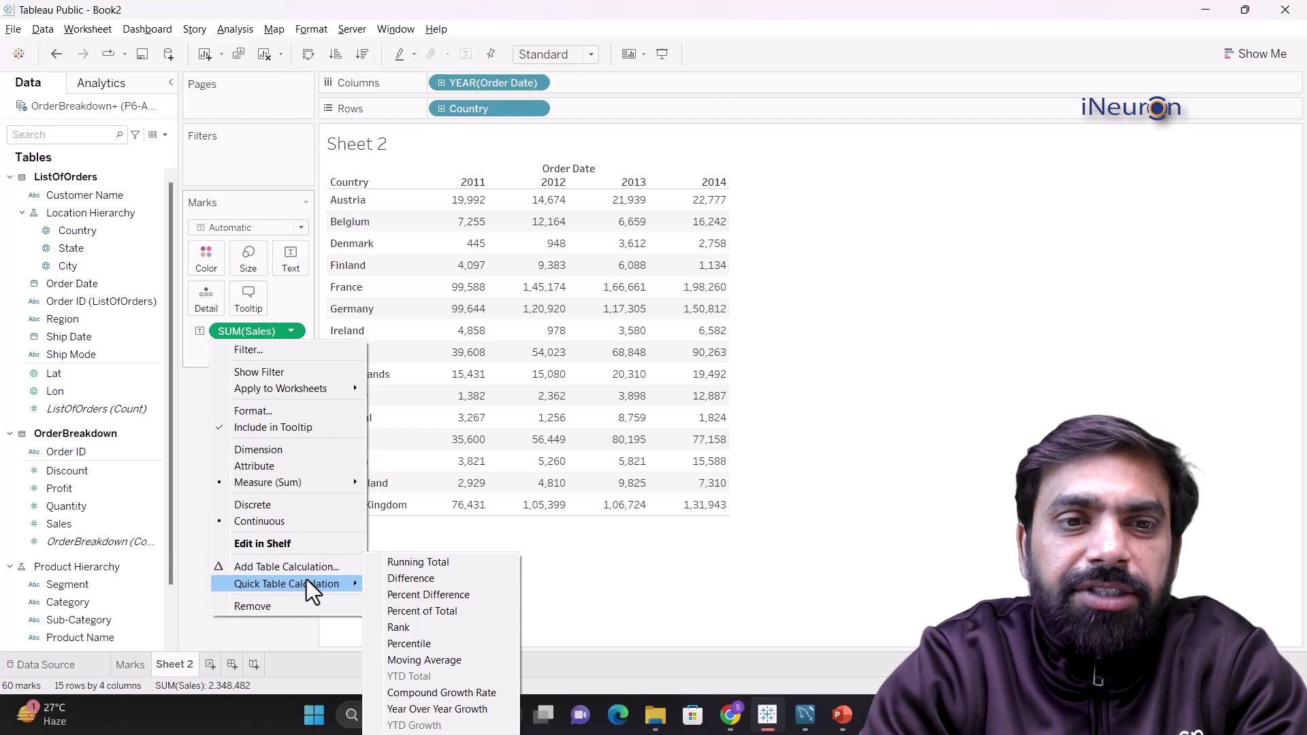
pyautogui.click(756, 546)
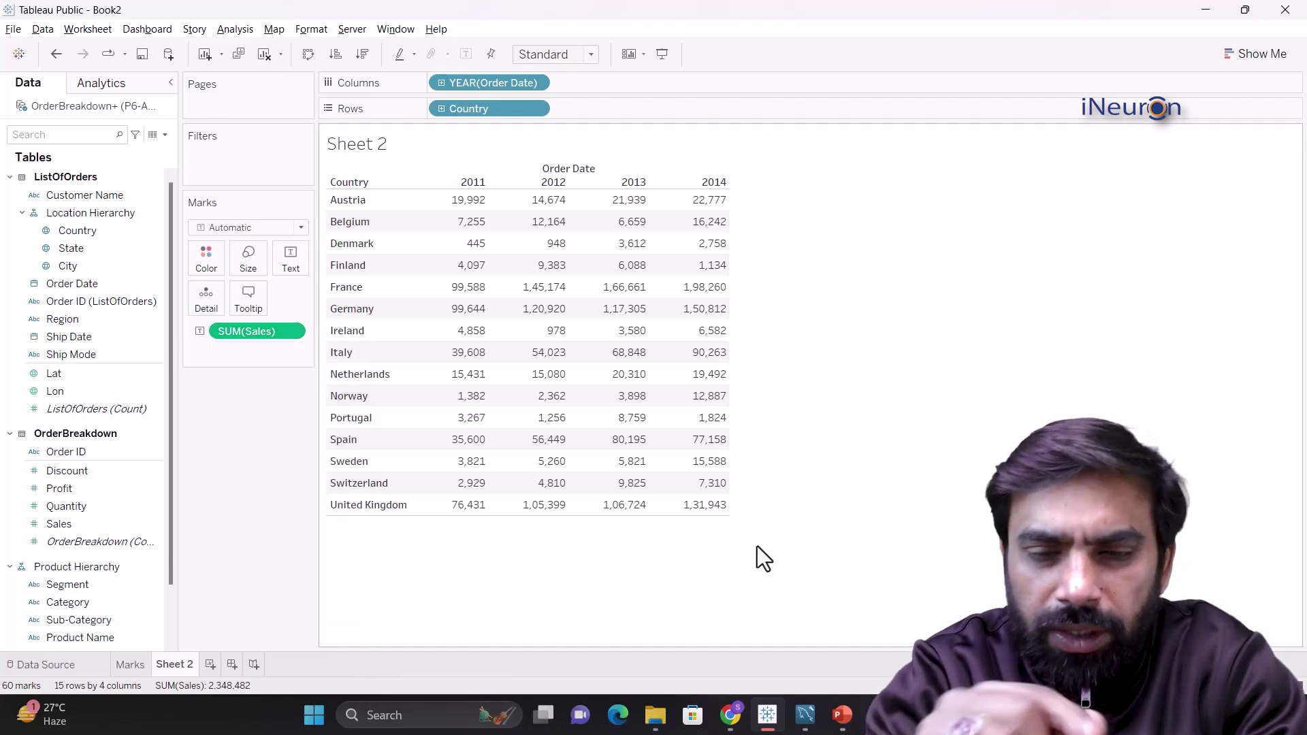
# Capture a screenshot of the whole sales table and position the image window beside the original table for comparison.
pyautogui.press('super+shift+s')
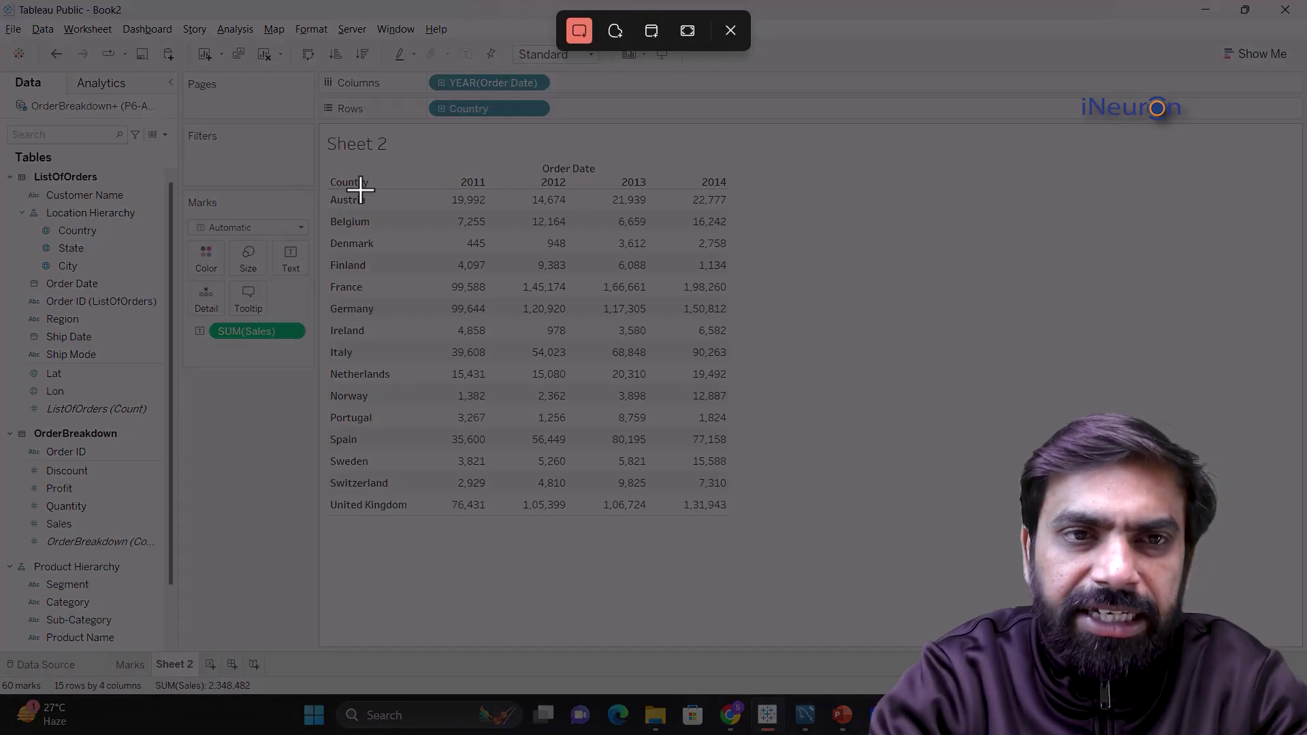
pyautogui.moveTo(324, 158); pyautogui.dragTo(753, 540)
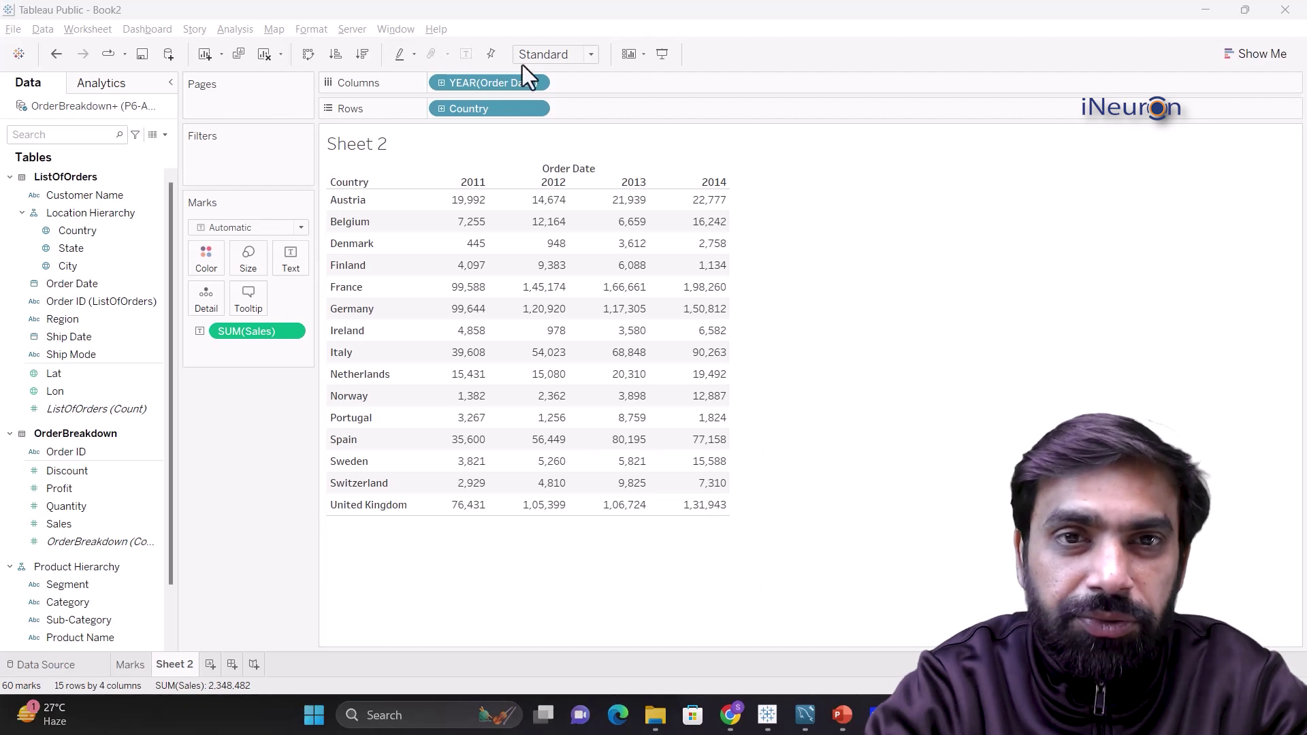
pyautogui.hotkey('alt', 'Tab')
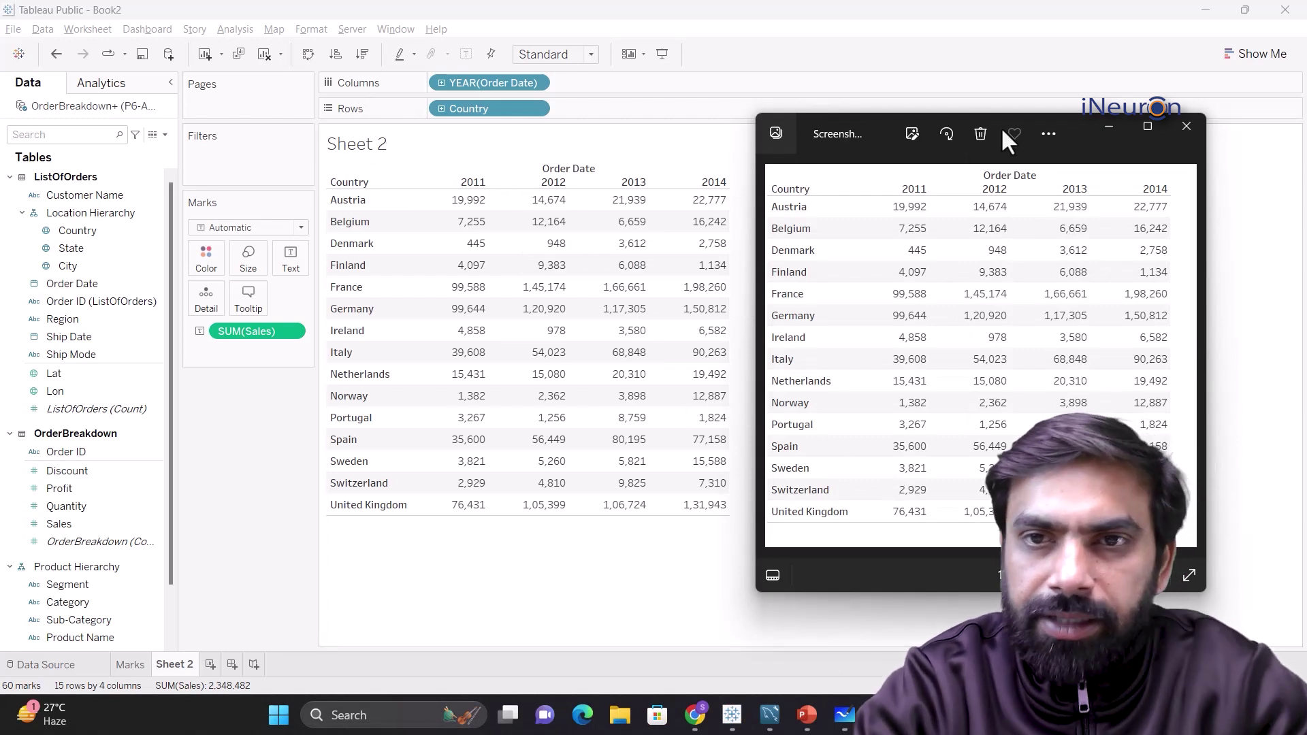
pyautogui.moveTo(1079, 125)
pyautogui.mouseDown()
pyautogui.moveTo(1083, 103)
pyautogui.moveTo(1064, 111)
pyautogui.mouseUp()
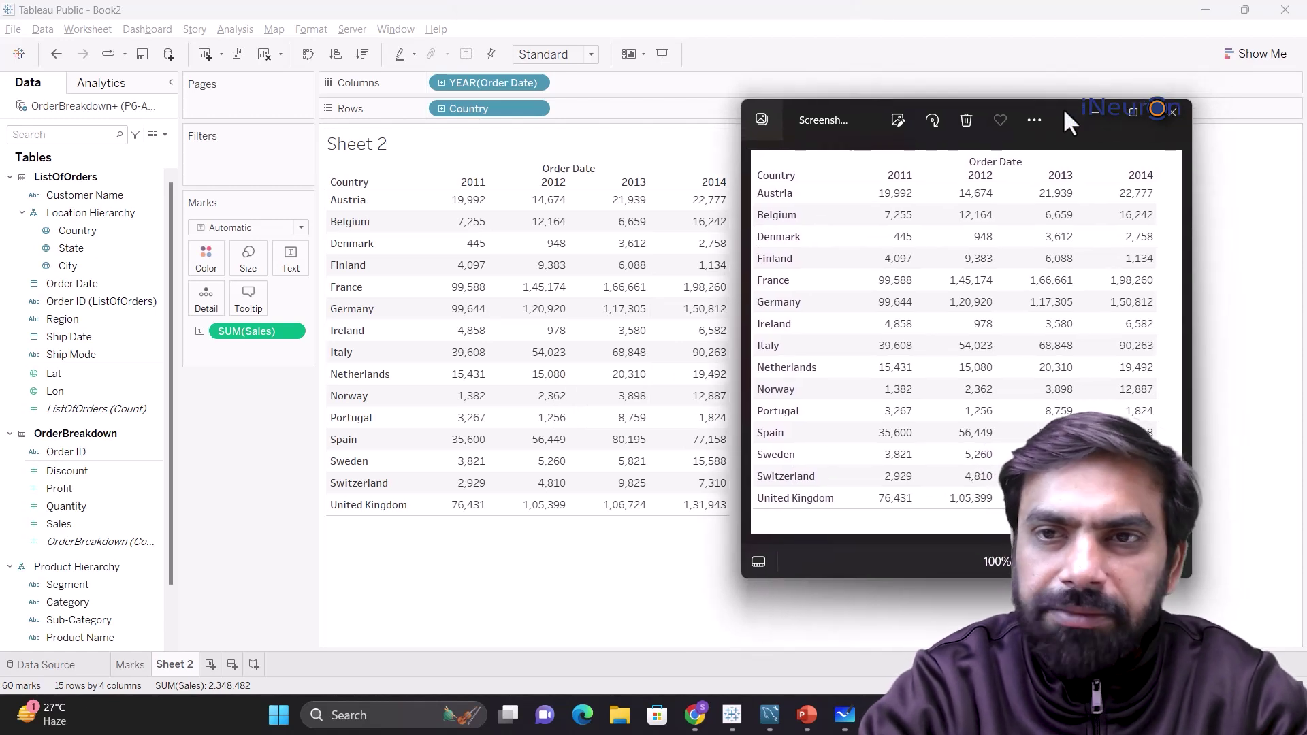
pyautogui.moveTo(1063, 108); pyautogui.dragTo(1066, 112)
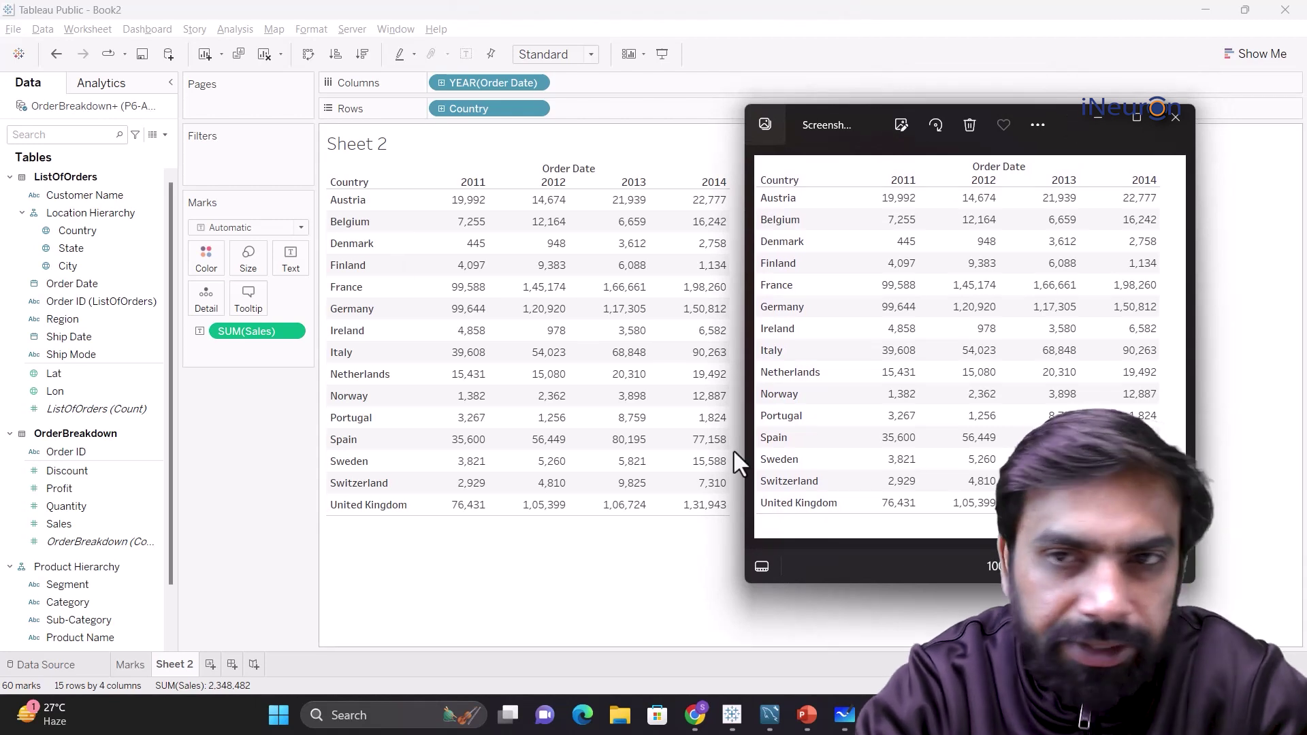
pyautogui.moveTo(1072, 114)
pyautogui.mouseDown()
pyautogui.moveTo(1096, 104)
pyautogui.moveTo(1110, 115)
pyautogui.moveTo(1081, 117)
pyautogui.mouseUp()
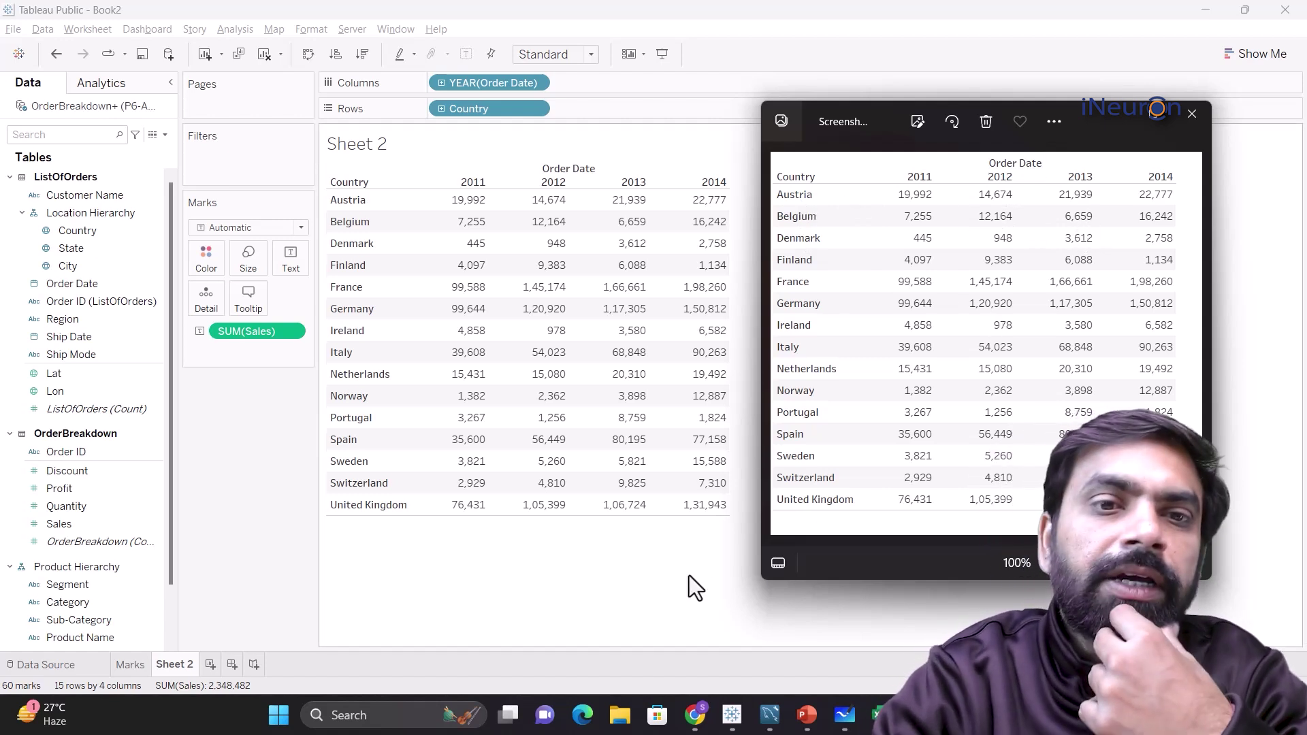
# Apply the Running Total quick table calculation to SUM(Sales).
pyautogui.click(291, 331)
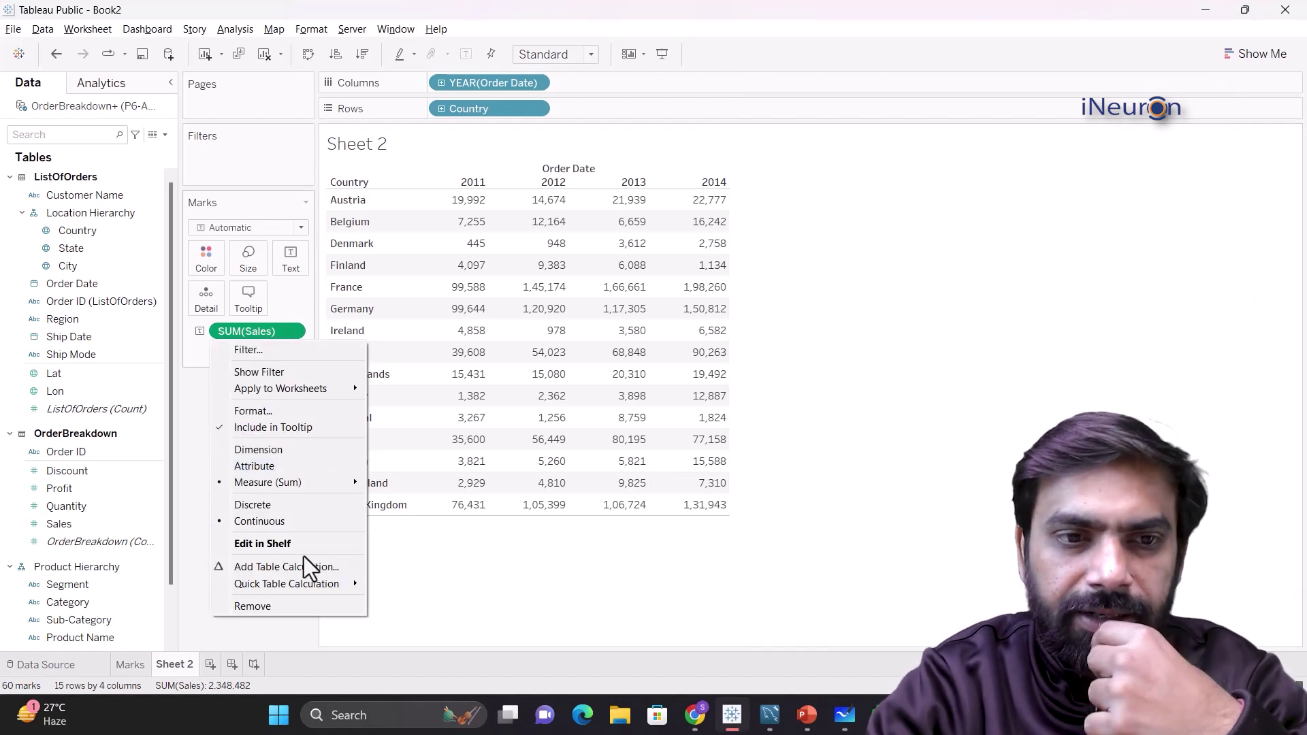
pyautogui.moveTo(316, 587)
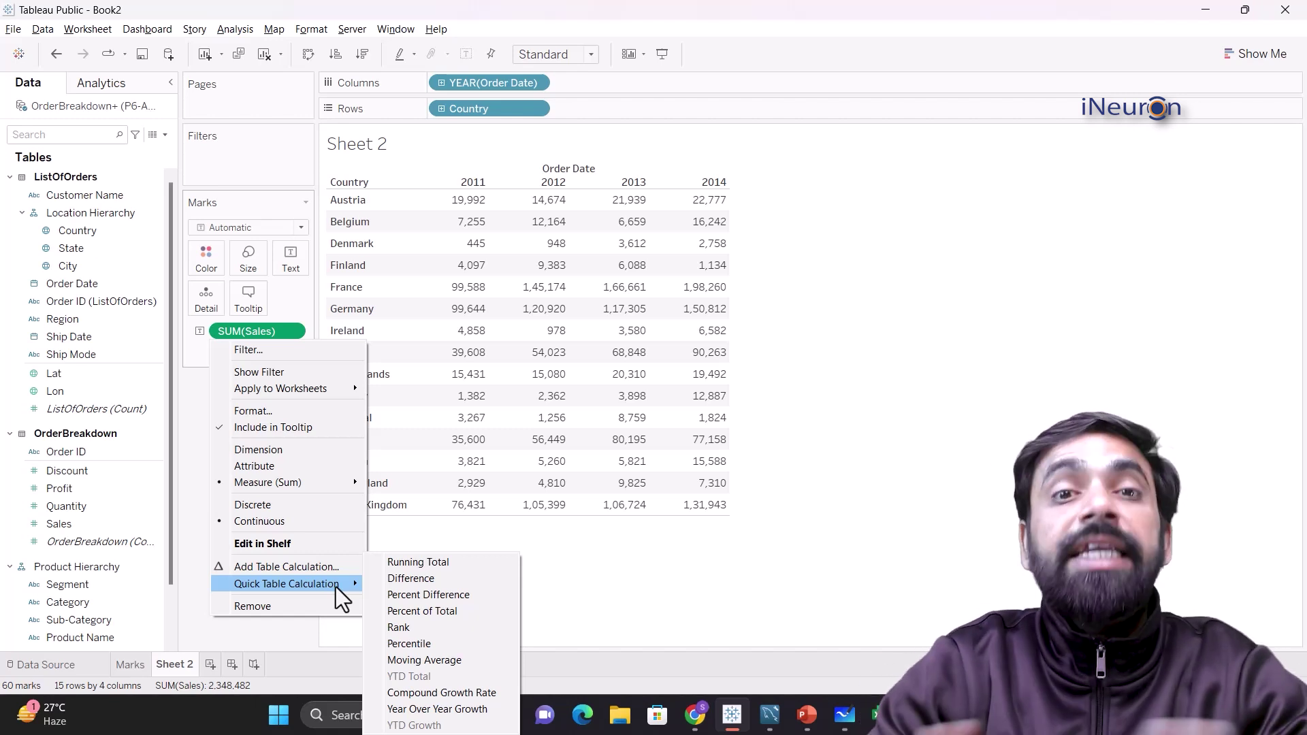
pyautogui.click(456, 562)
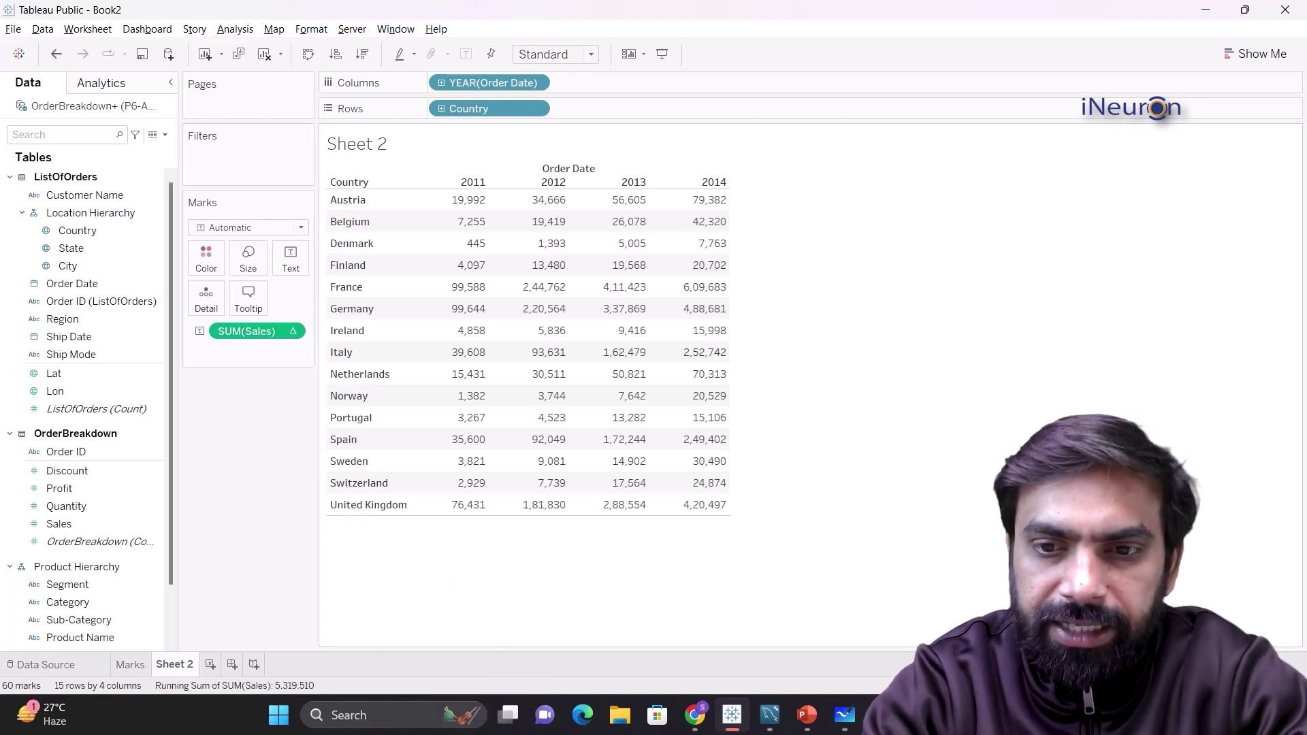
# Compare the running totals with the original yearly sales in the screenshot, starting with Austria, and put the image away.
pyautogui.hotkey('alt', 'Tab')
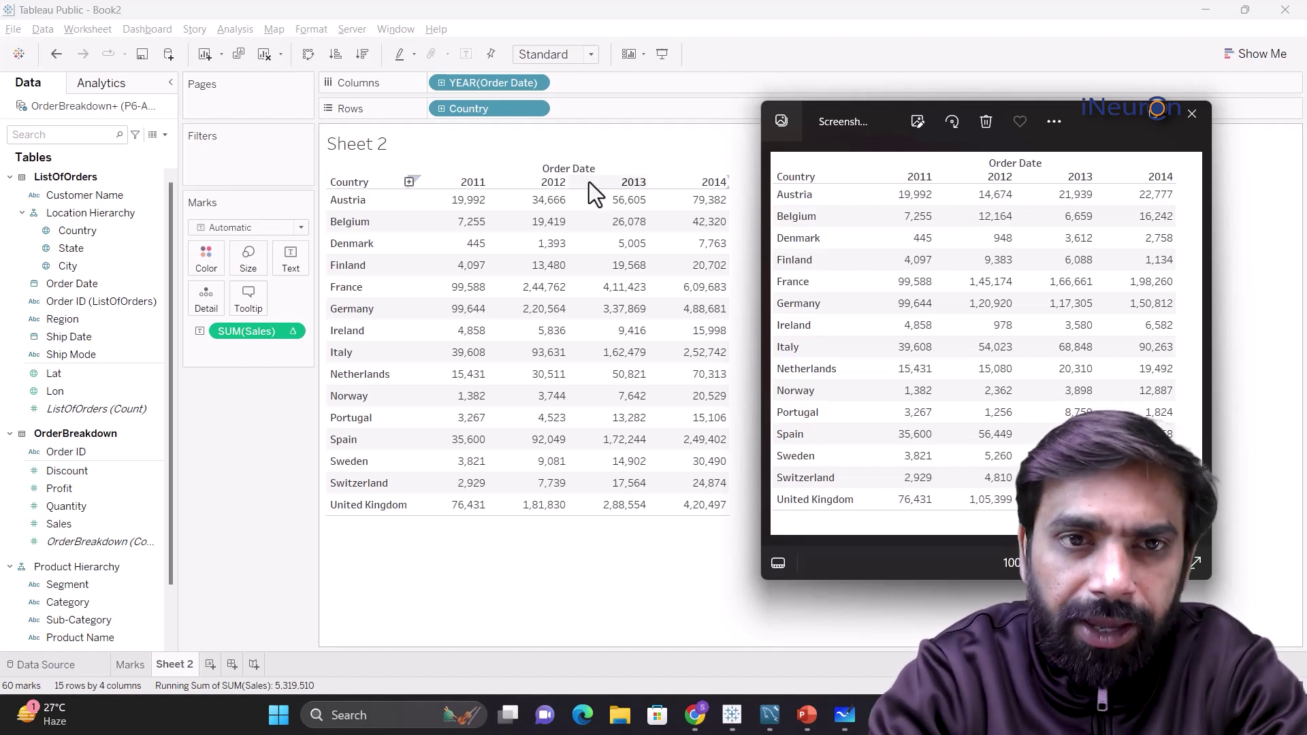
pyautogui.moveTo(470, 215)
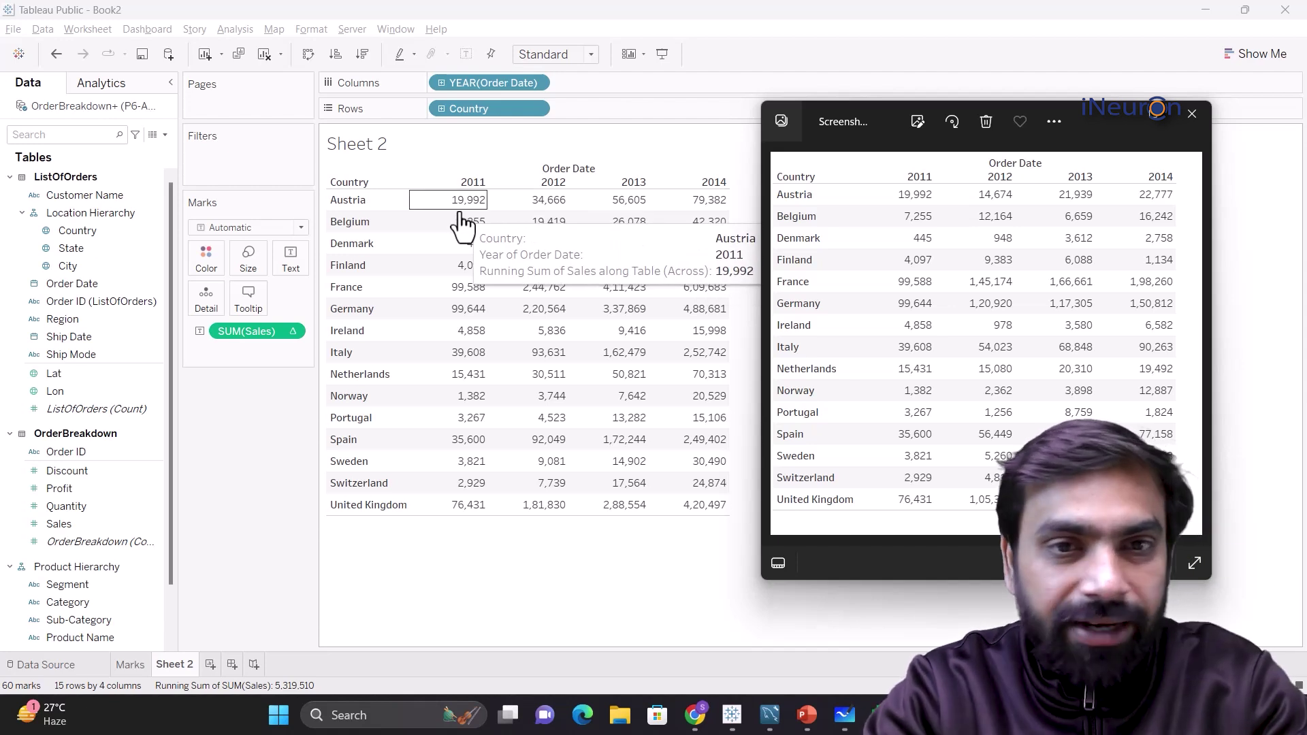
pyautogui.click(1119, 114)
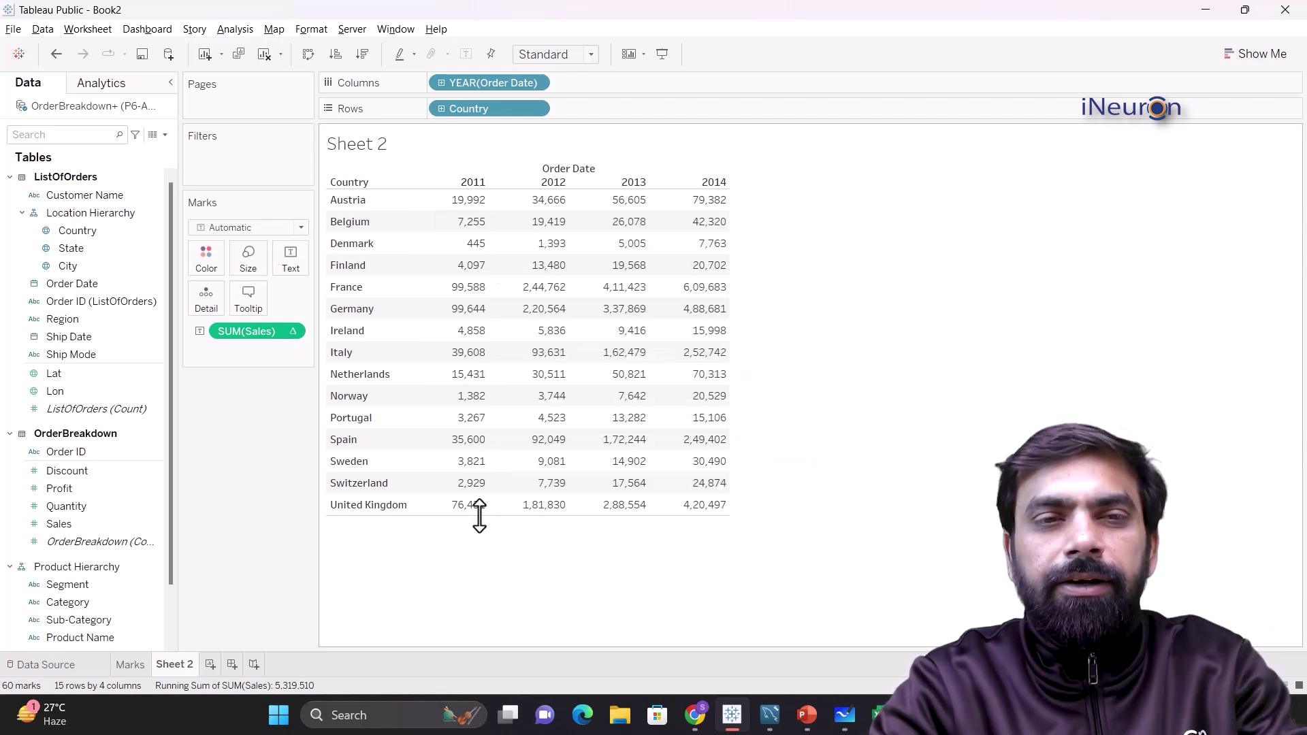
# Clear the table calculation on SUM(Sales), compare the original yearly sales with the screenshot image, and close the image.
pyautogui.click(296, 331)
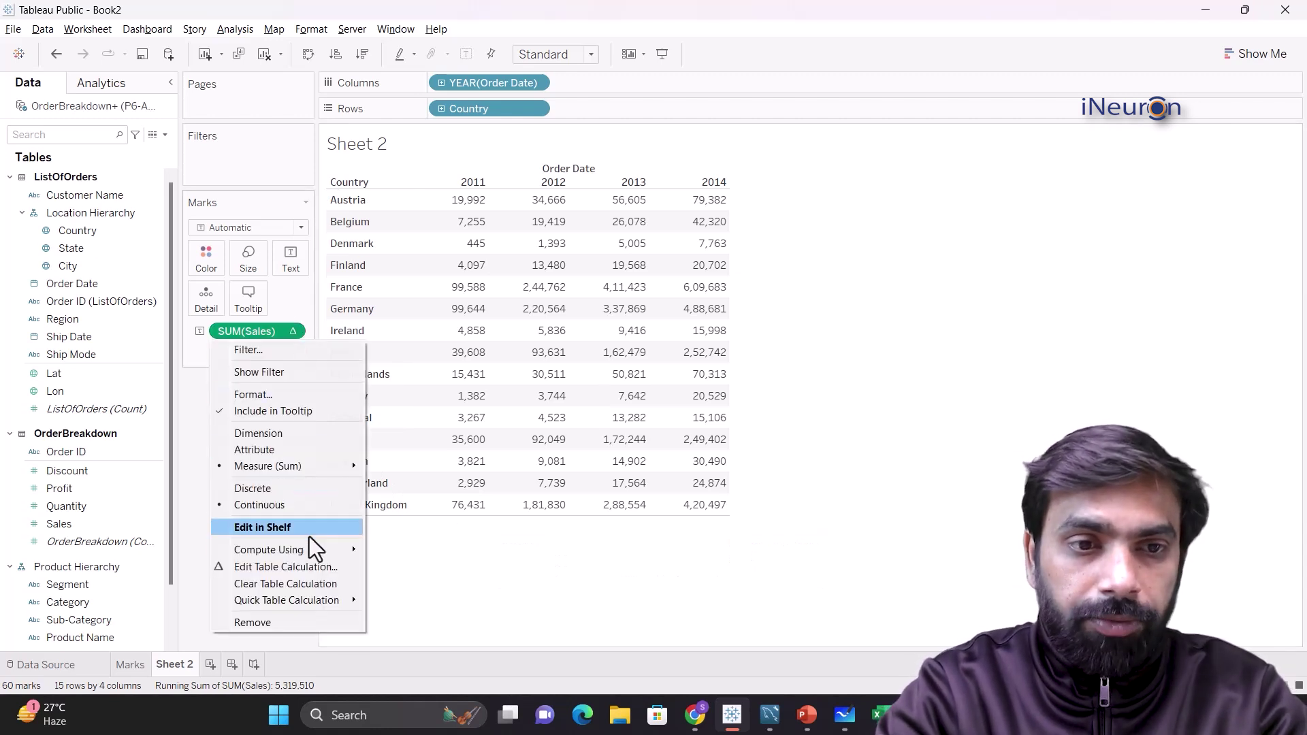
pyautogui.moveTo(306, 602)
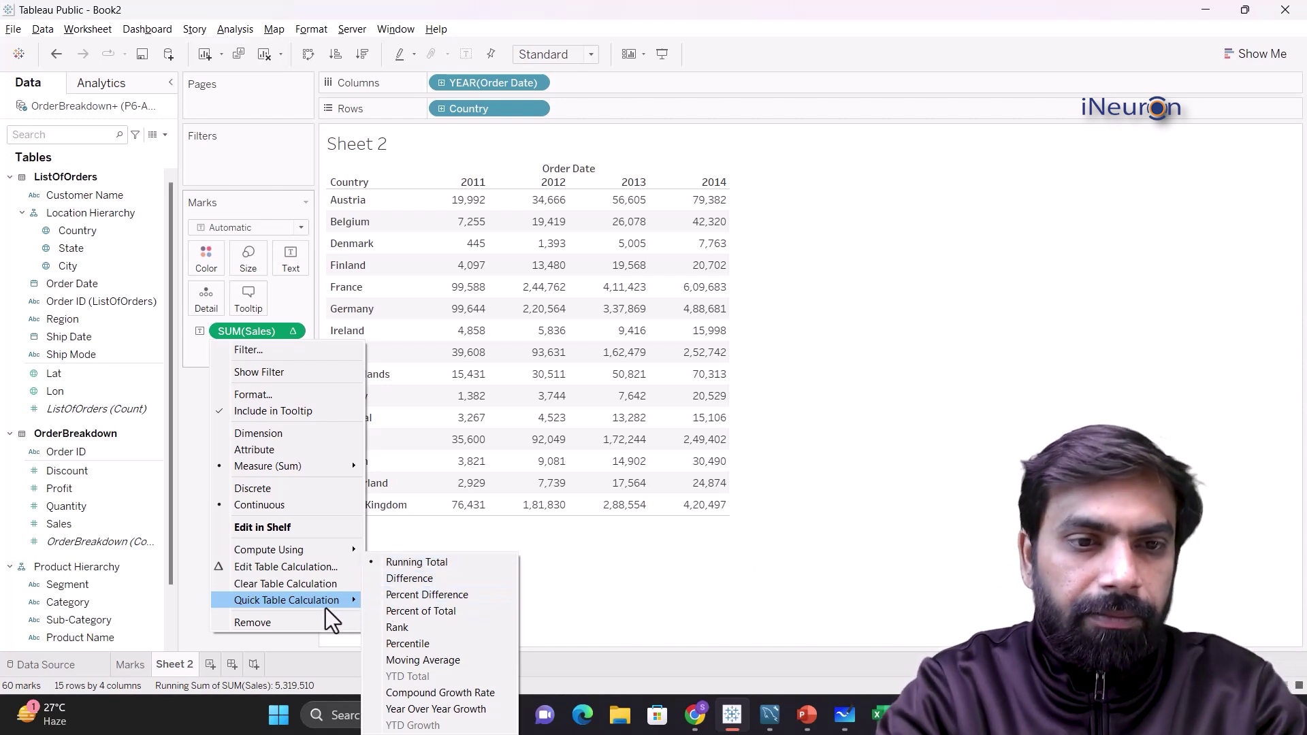
pyautogui.click(296, 584)
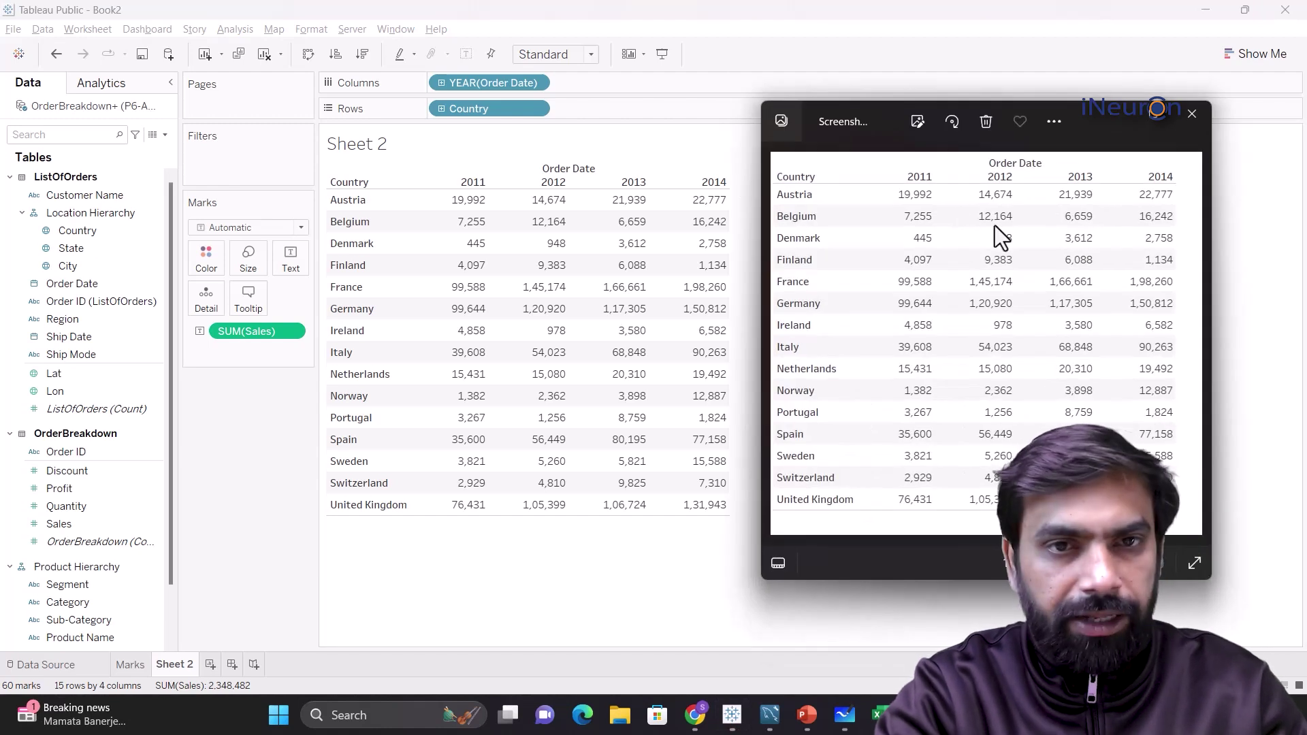
pyautogui.click(1192, 114)
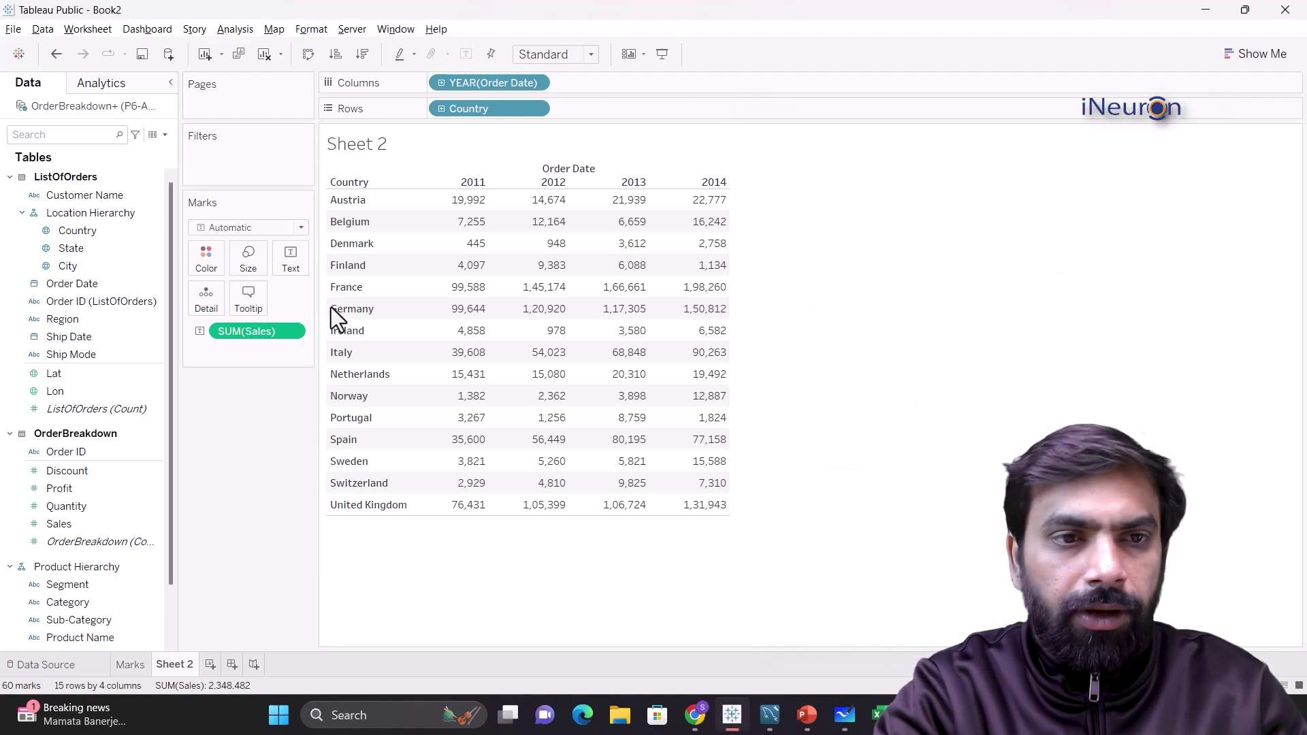
# Reapply the Running Total quick table calculation to SUM(Sales).
pyautogui.click(288, 337)
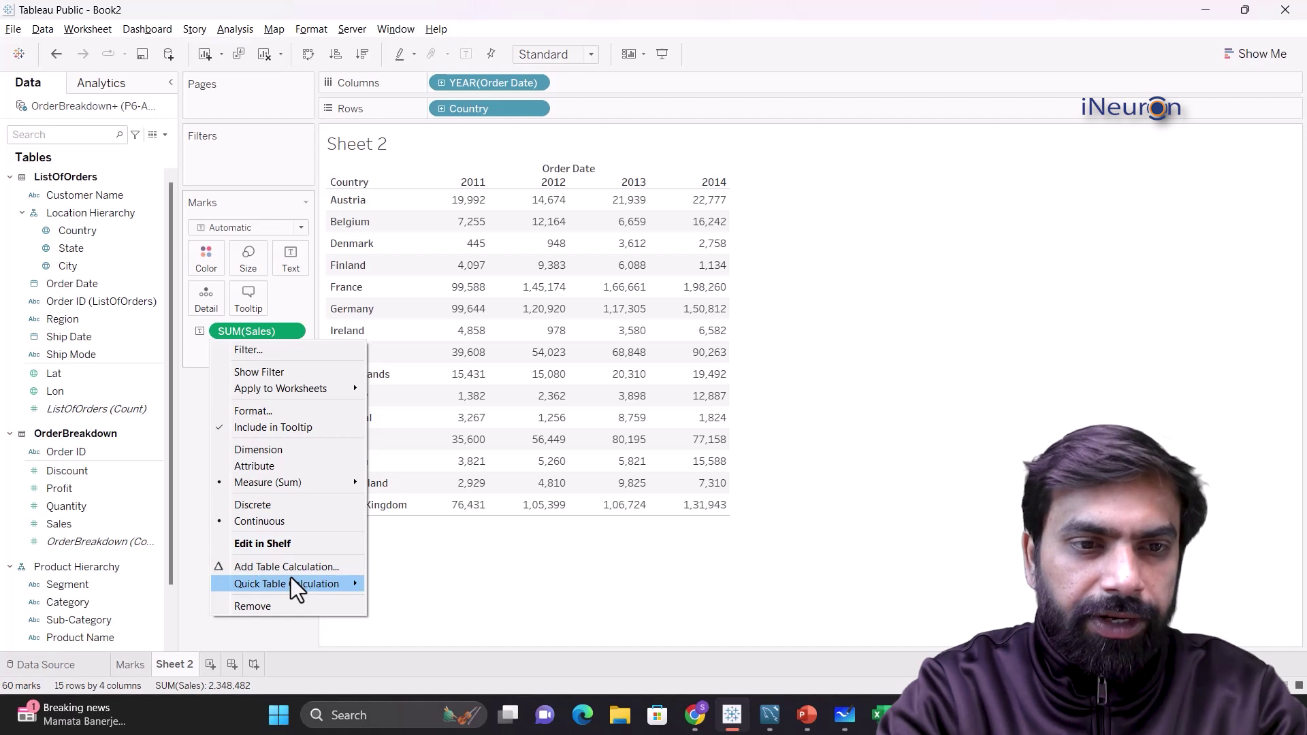
pyautogui.moveTo(291, 584)
pyautogui.click(471, 564)
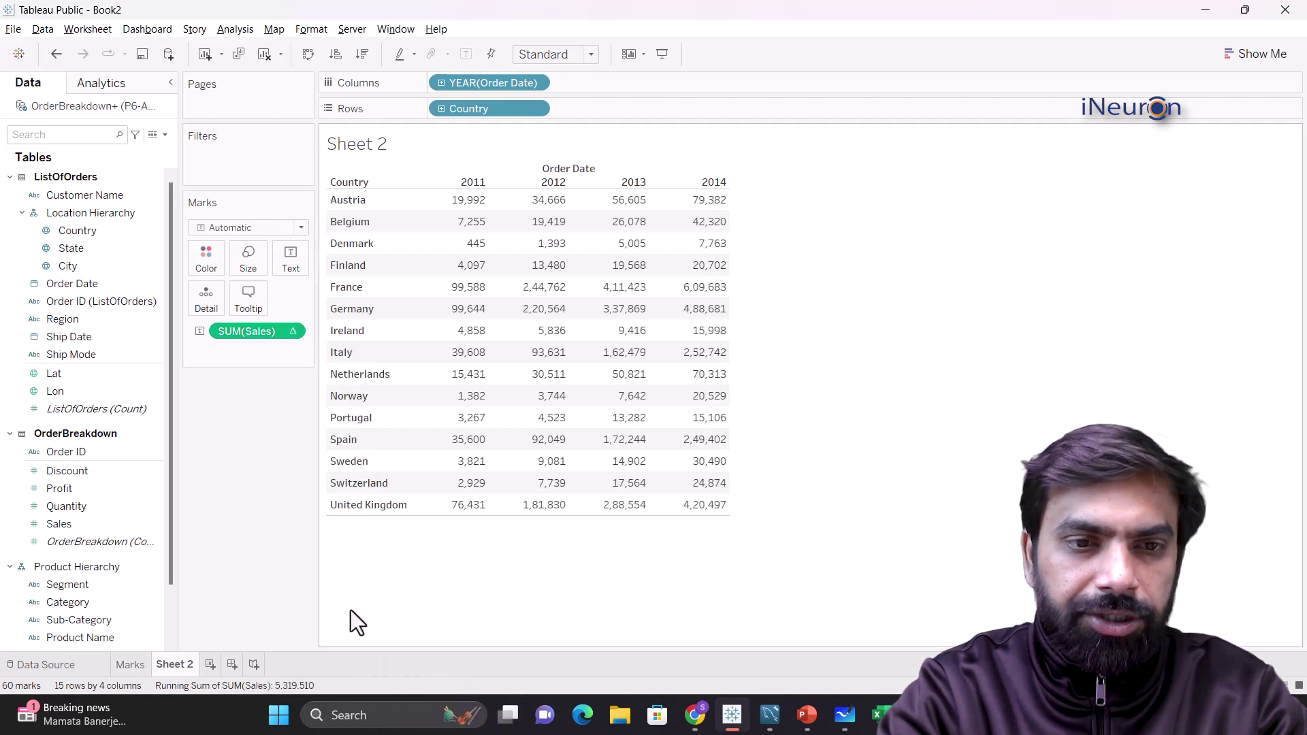
# Set the running total on SUM(Sales) to compute using Table (down).
pyautogui.click(293, 333)
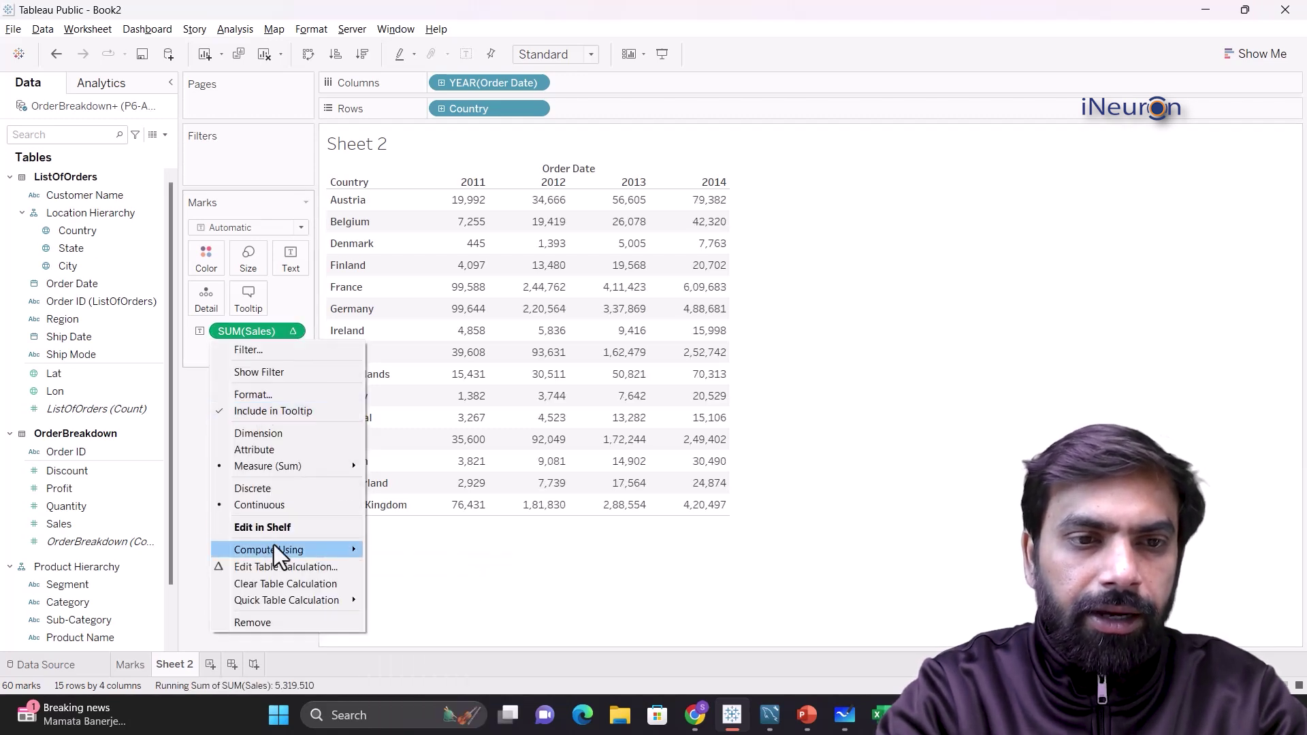
pyautogui.moveTo(289, 548)
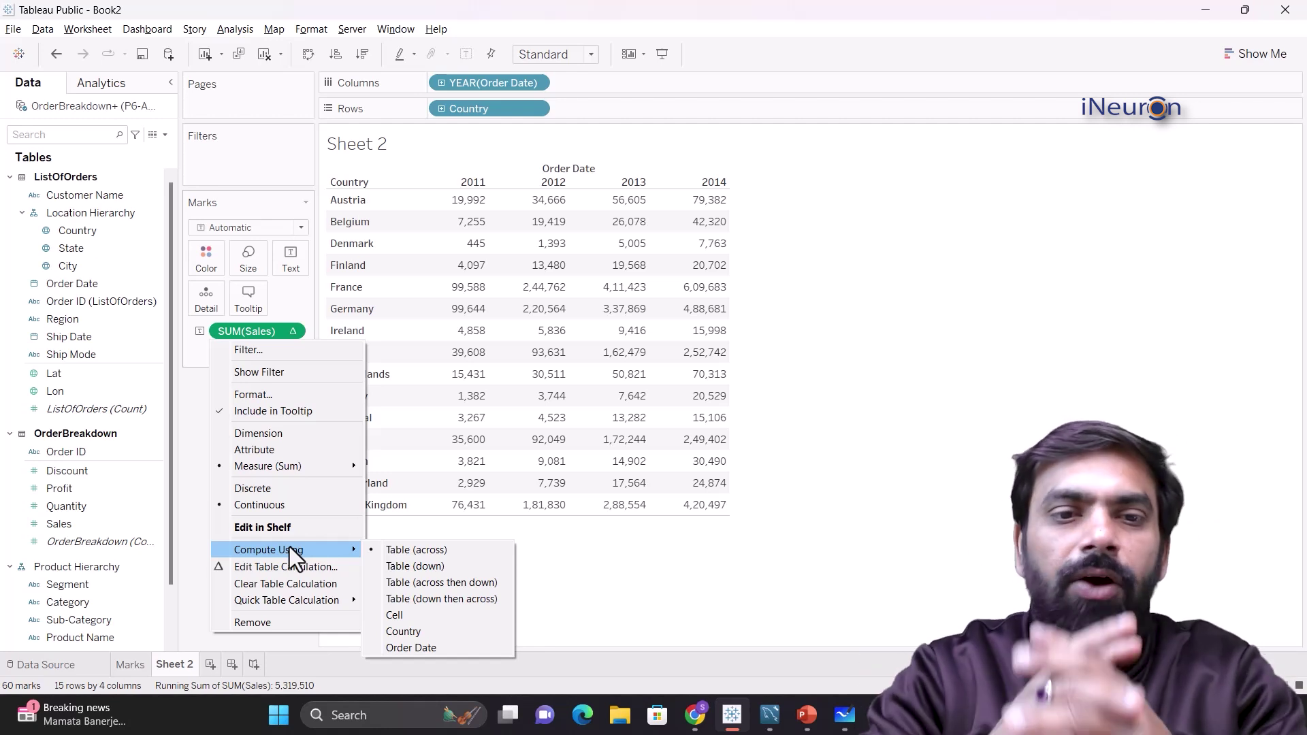
pyautogui.click(444, 566)
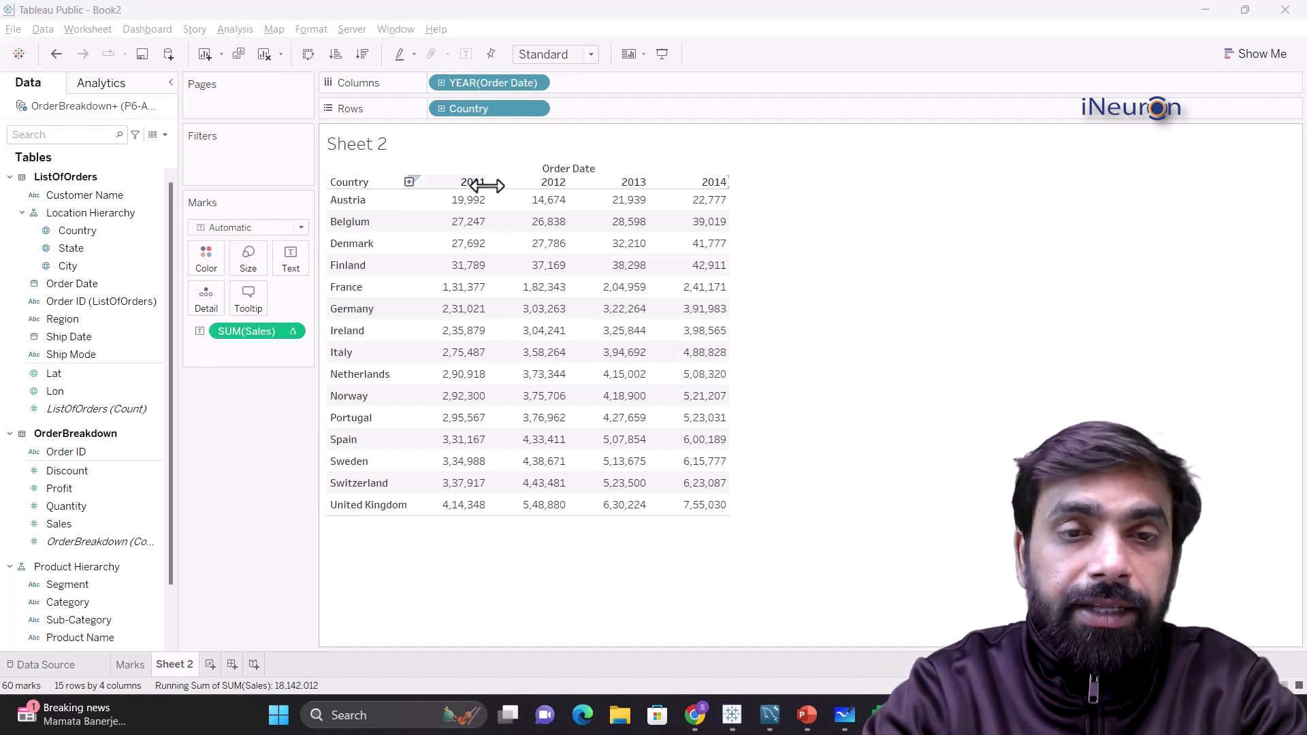
# Examine how the running sums accumulate down the countries within each year, starting with Austria in 2011.
pyautogui.moveTo(437, 217)
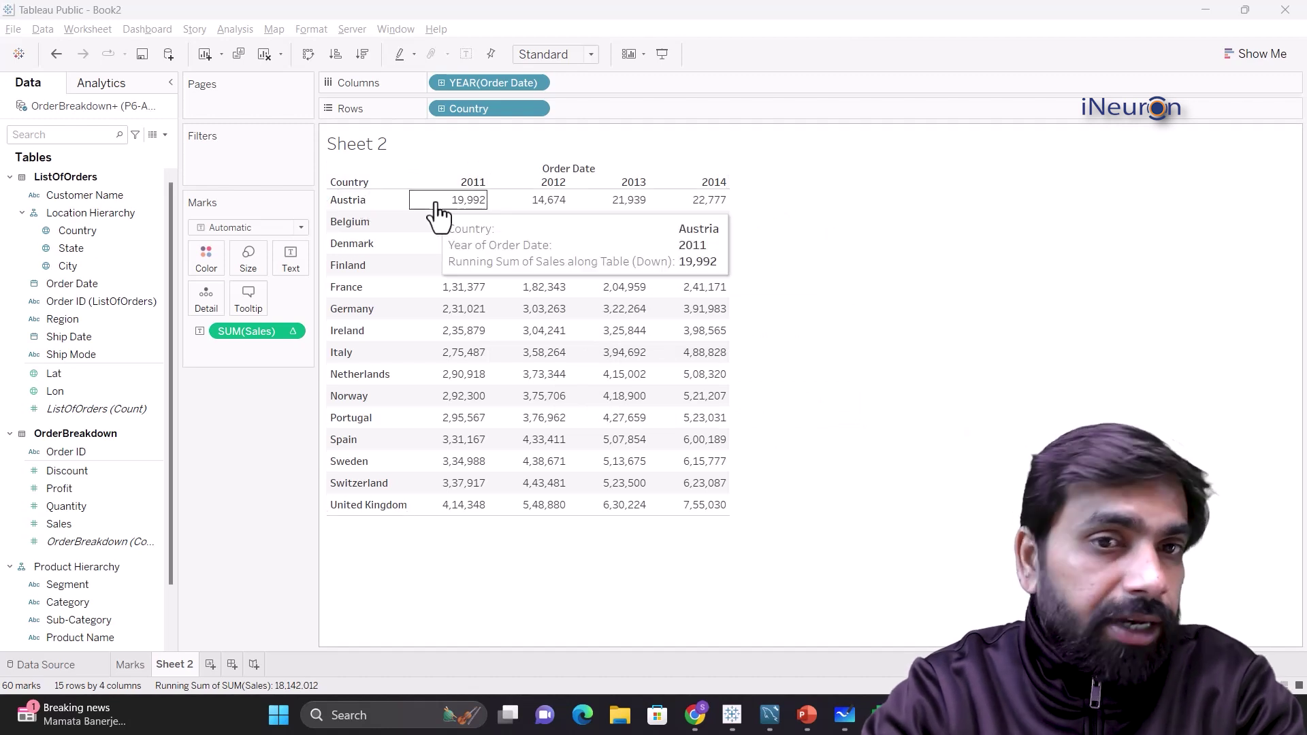
pyautogui.moveTo(468, 240)
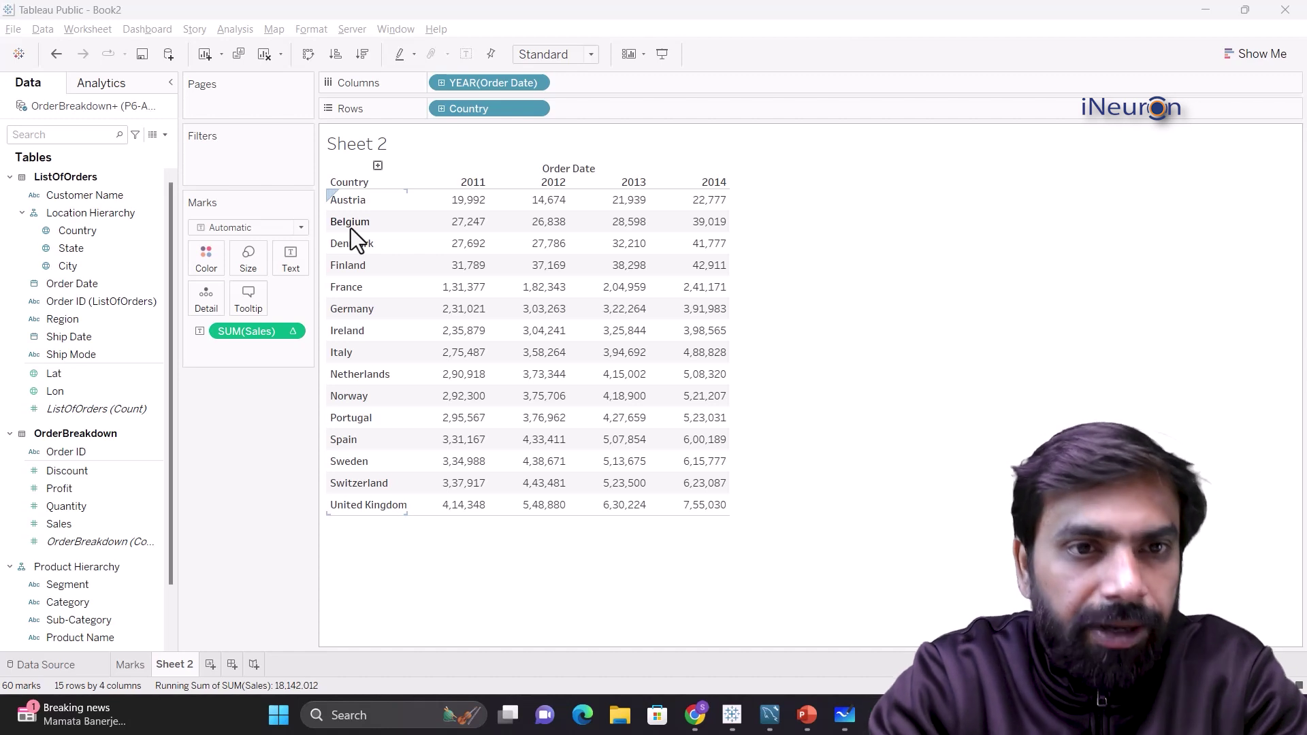
pyautogui.moveTo(482, 270)
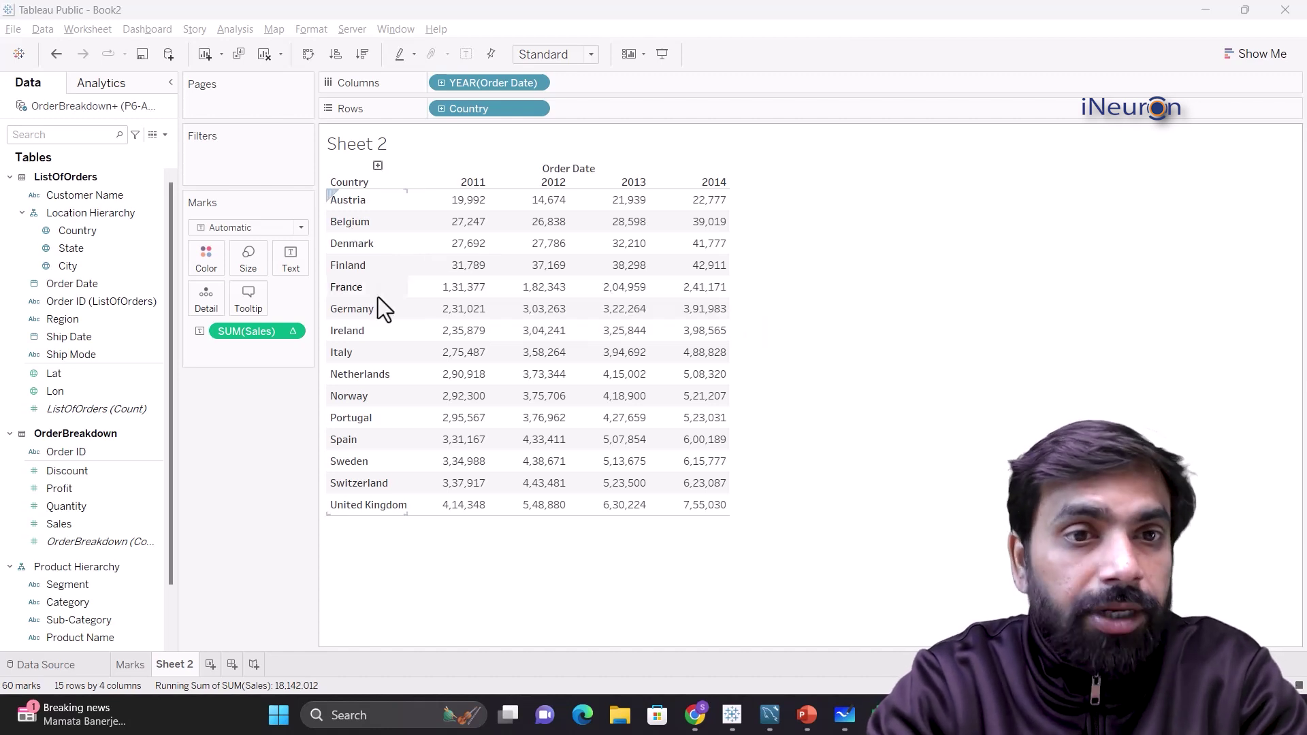
pyautogui.moveTo(454, 287)
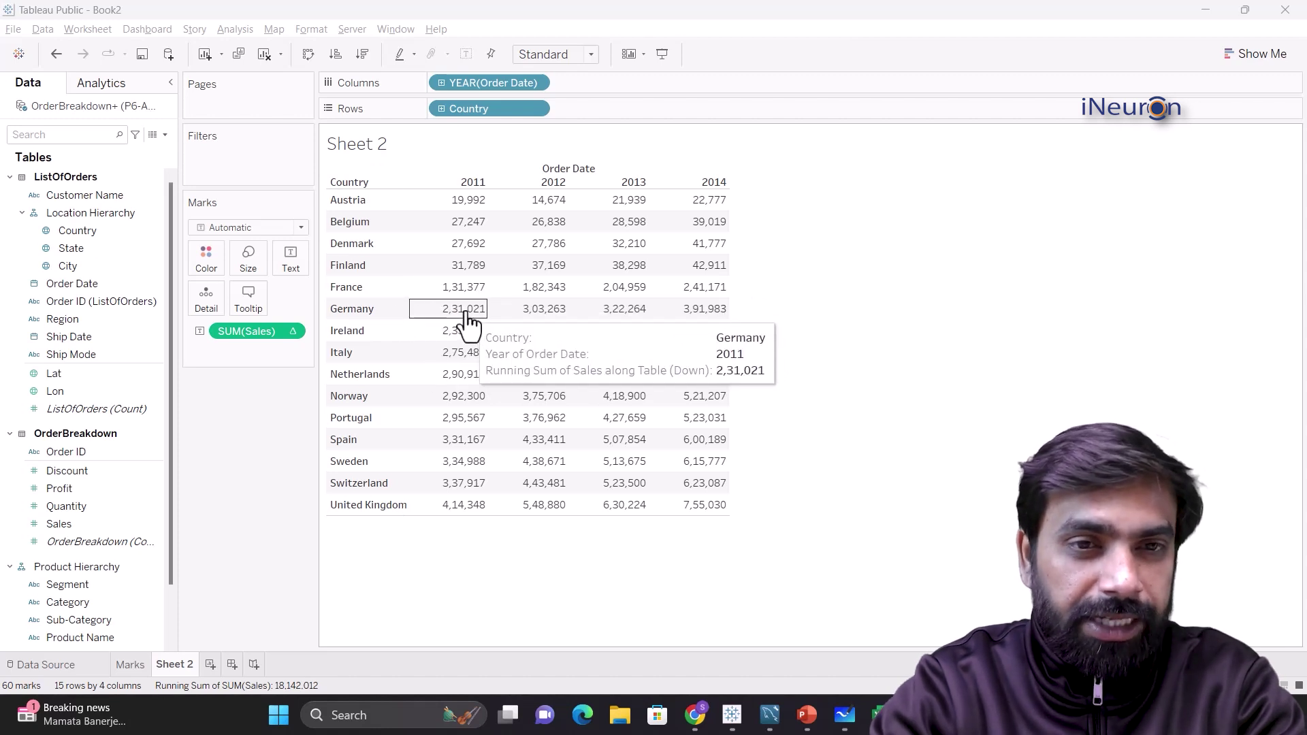
pyautogui.moveTo(470, 502)
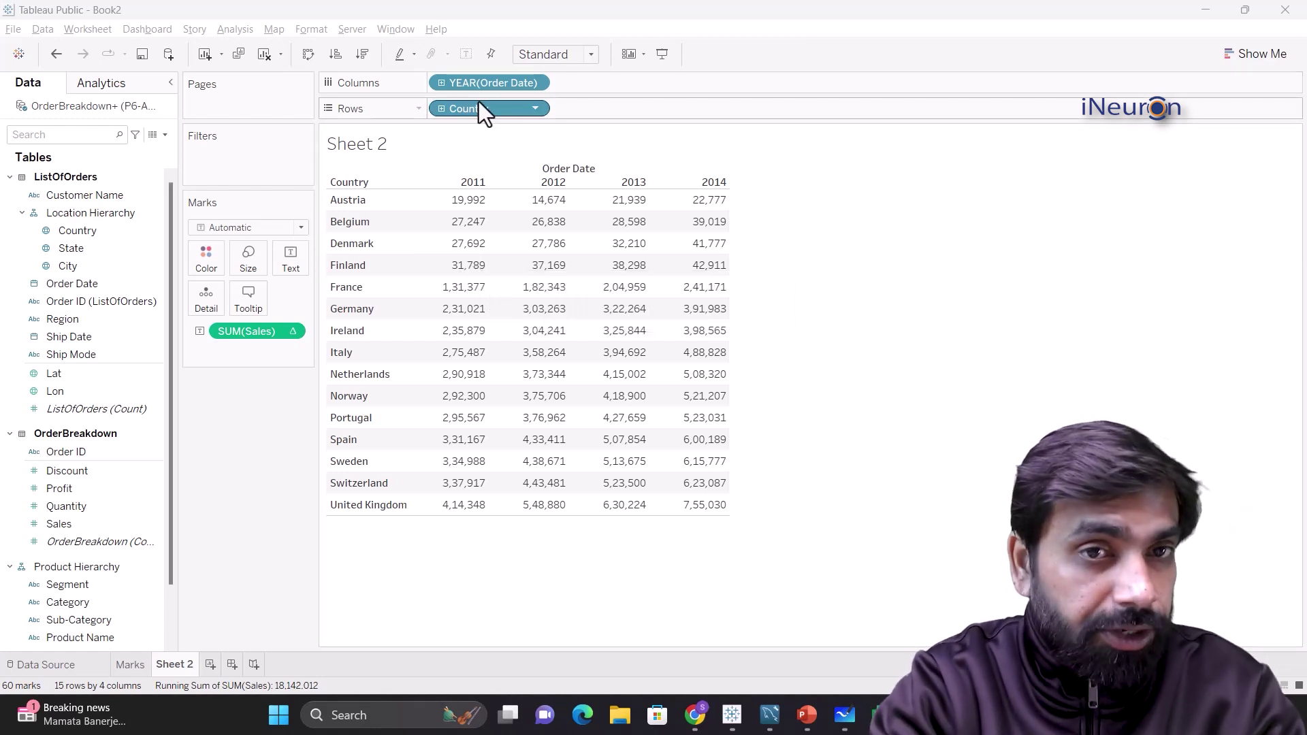
pyautogui.moveTo(570, 368)
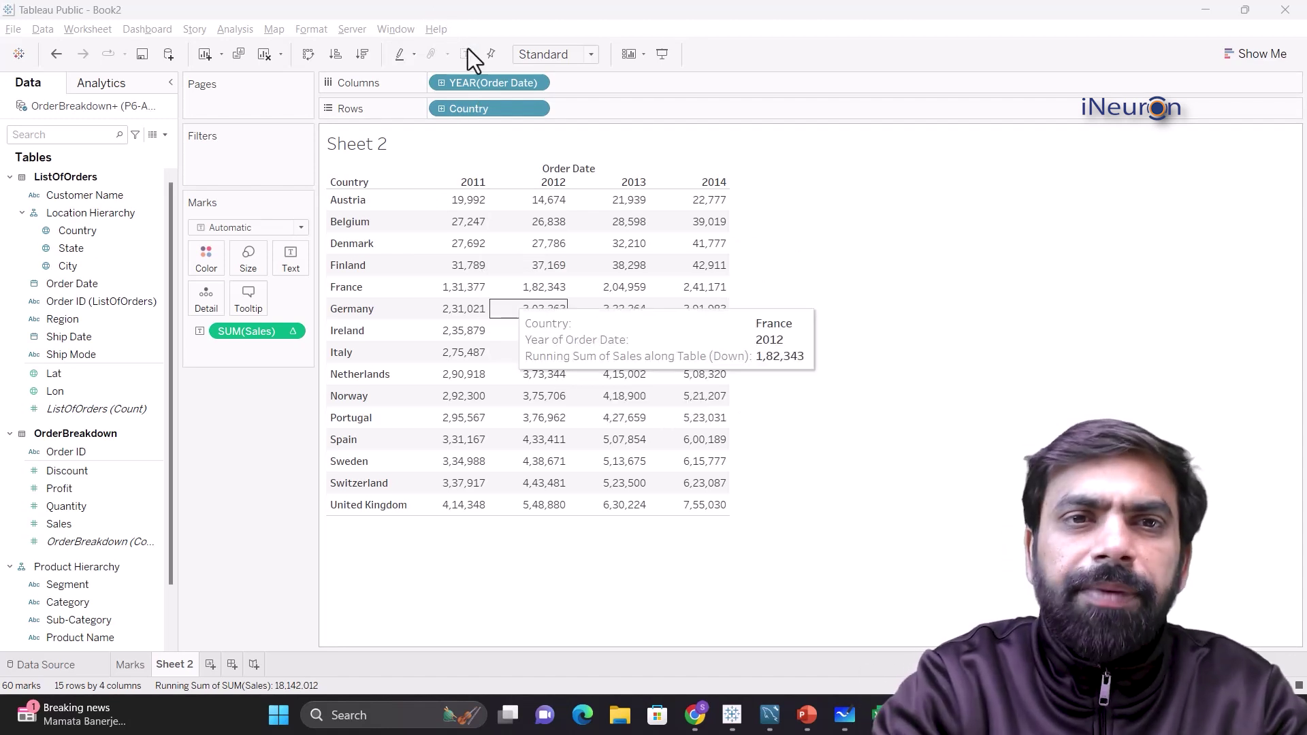
# Replace Country on Rows with Order Date, drill it down to months, and remove its year and quarter levels.
pyautogui.moveTo(449, 109); pyautogui.dragTo(112, 303)
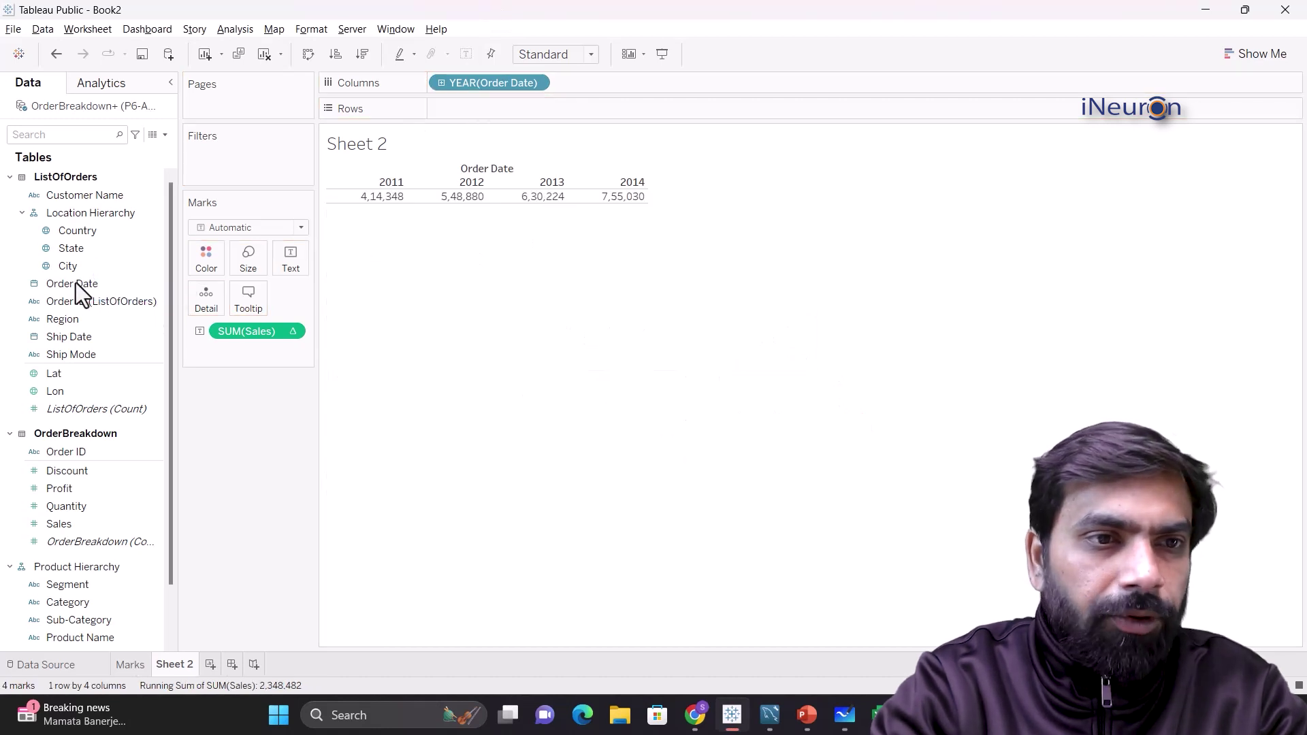
pyautogui.moveTo(75, 283); pyautogui.dragTo(471, 108)
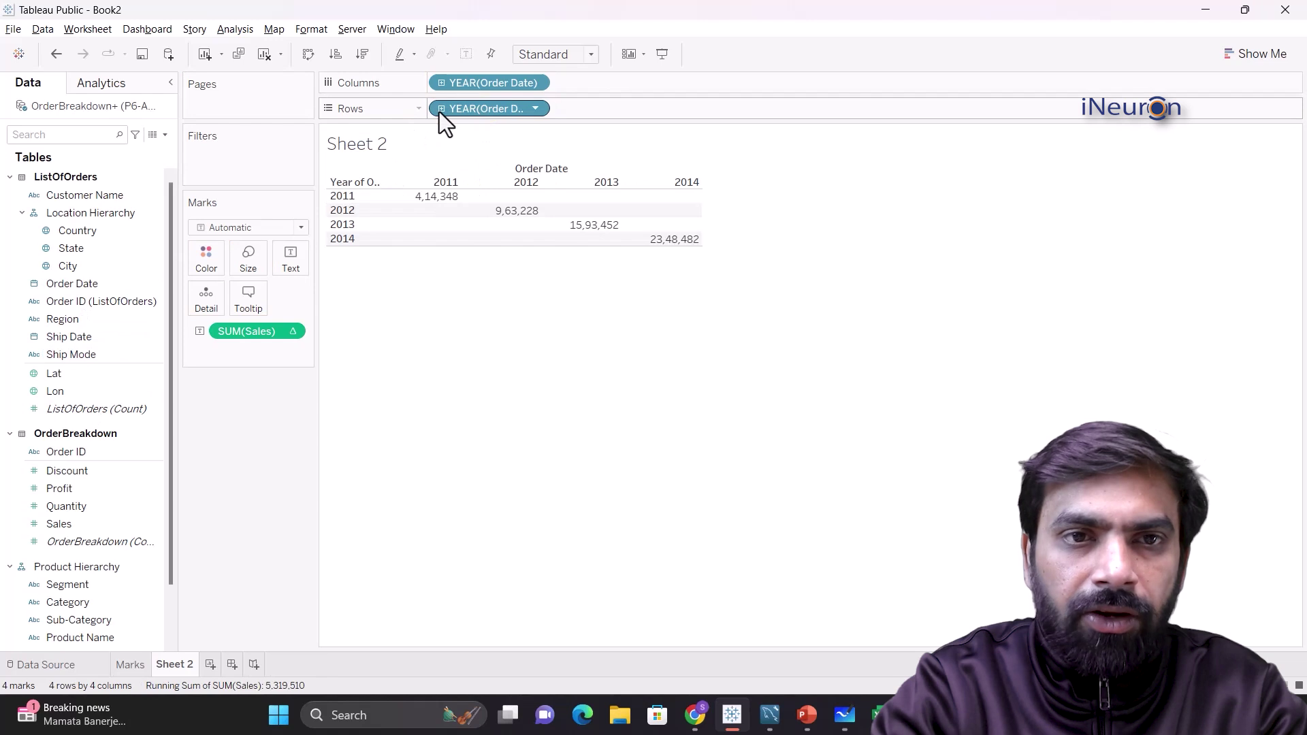
pyautogui.click(440, 109)
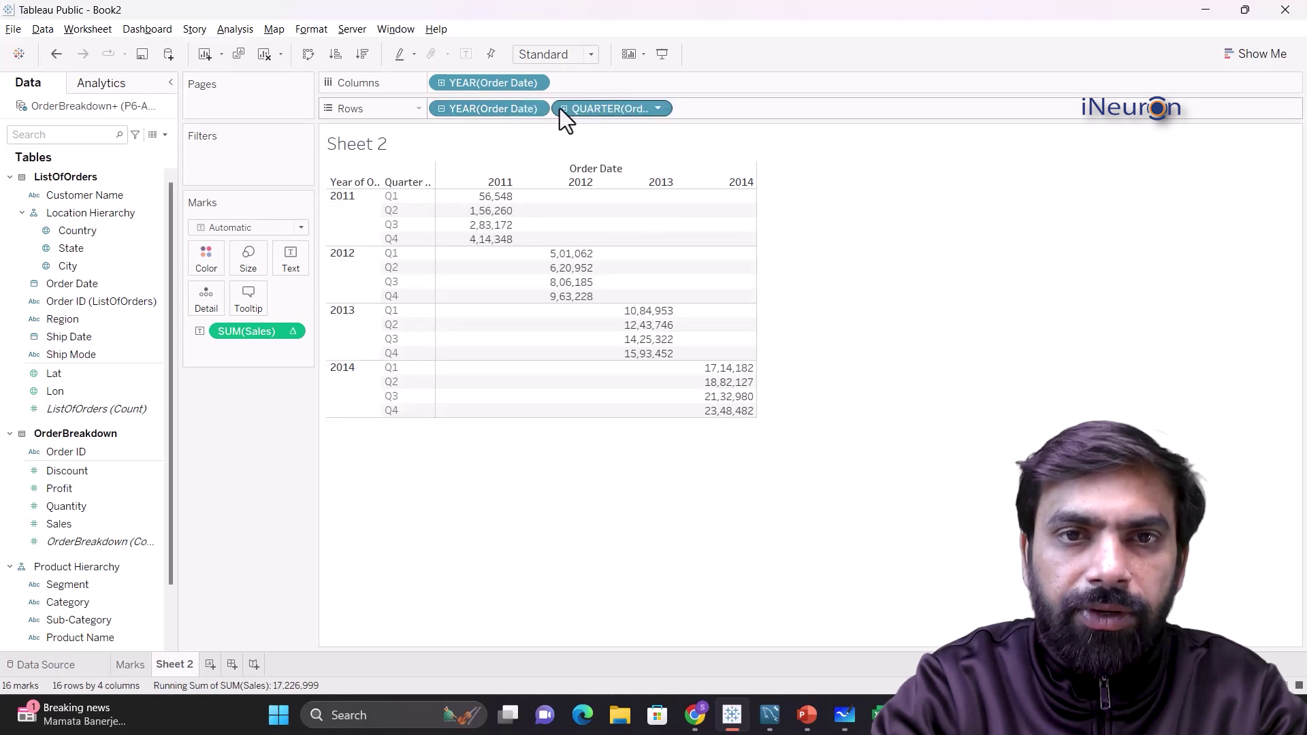
pyautogui.click(563, 109)
pyautogui.moveTo(488, 109); pyautogui.dragTo(68, 298)
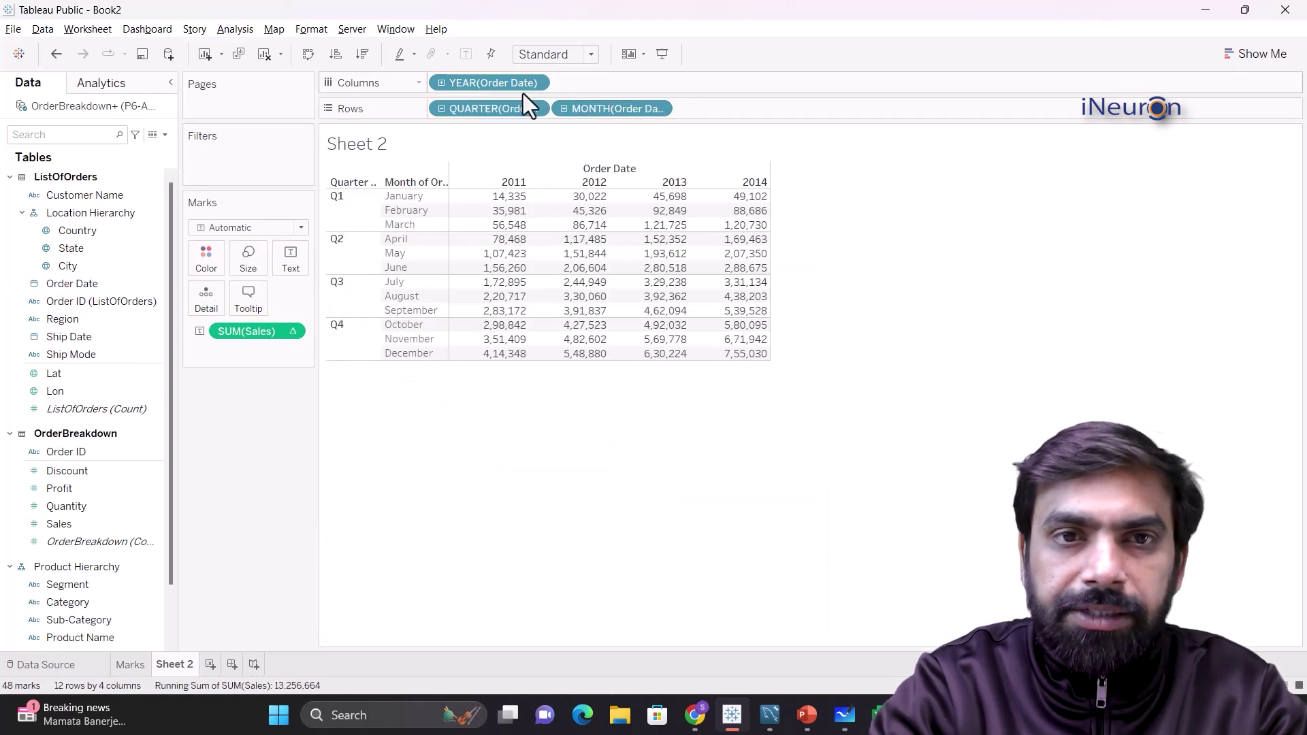
pyautogui.moveTo(492, 111); pyautogui.dragTo(31, 305)
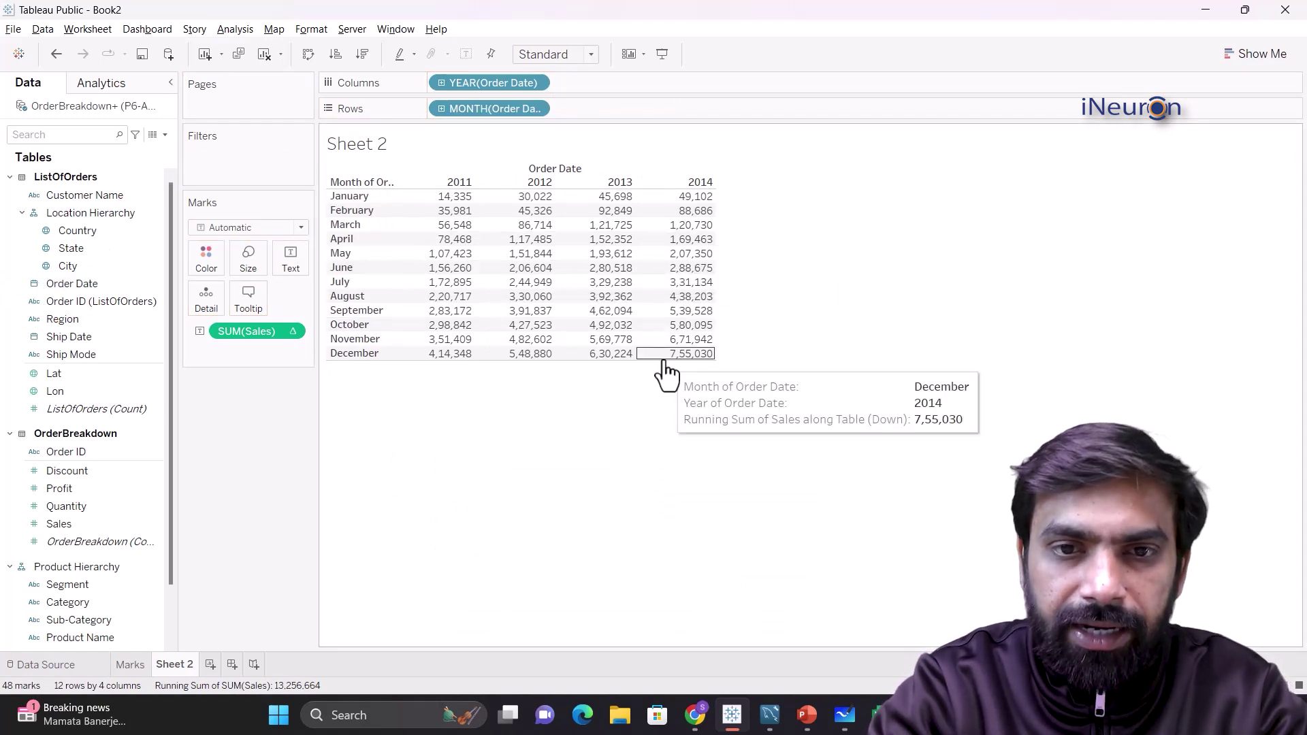
# Increase the row height and column width of the monthly running-total table.
pyautogui.moveTo(663, 365)
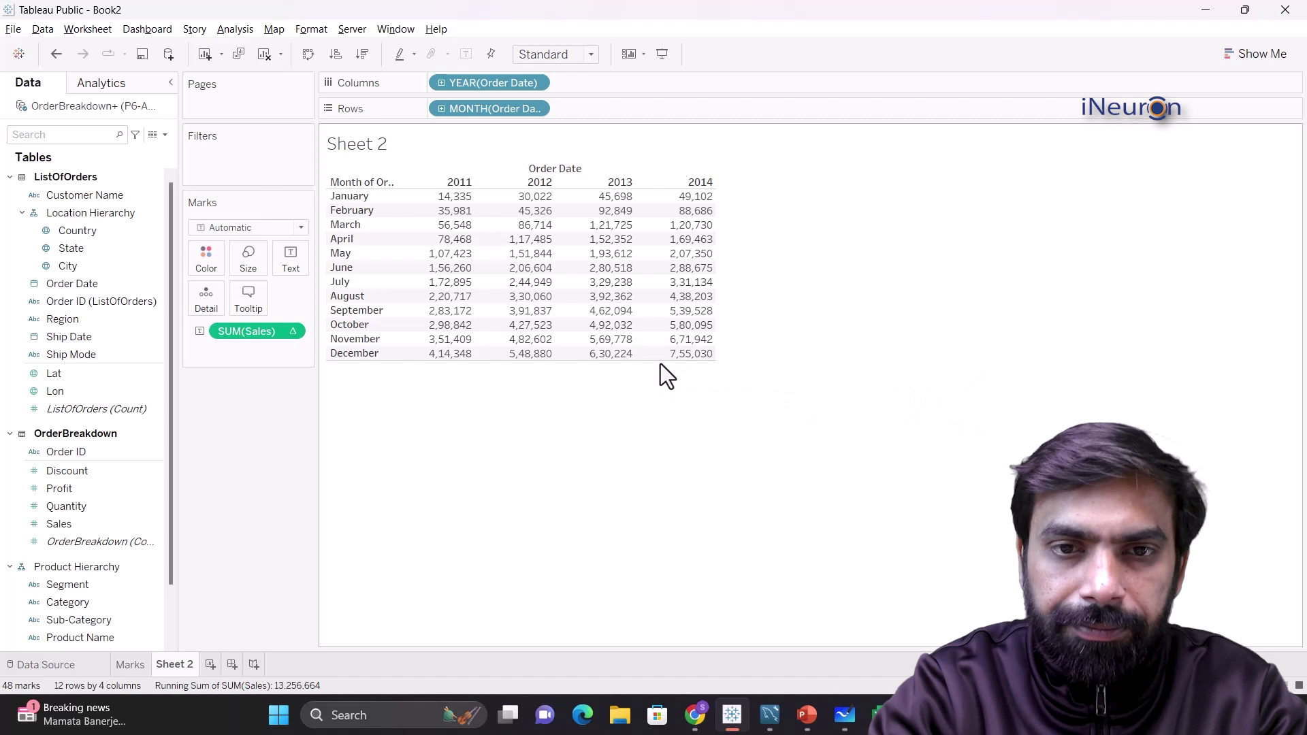
pyautogui.moveTo(659, 361); pyautogui.dragTo(659, 432)
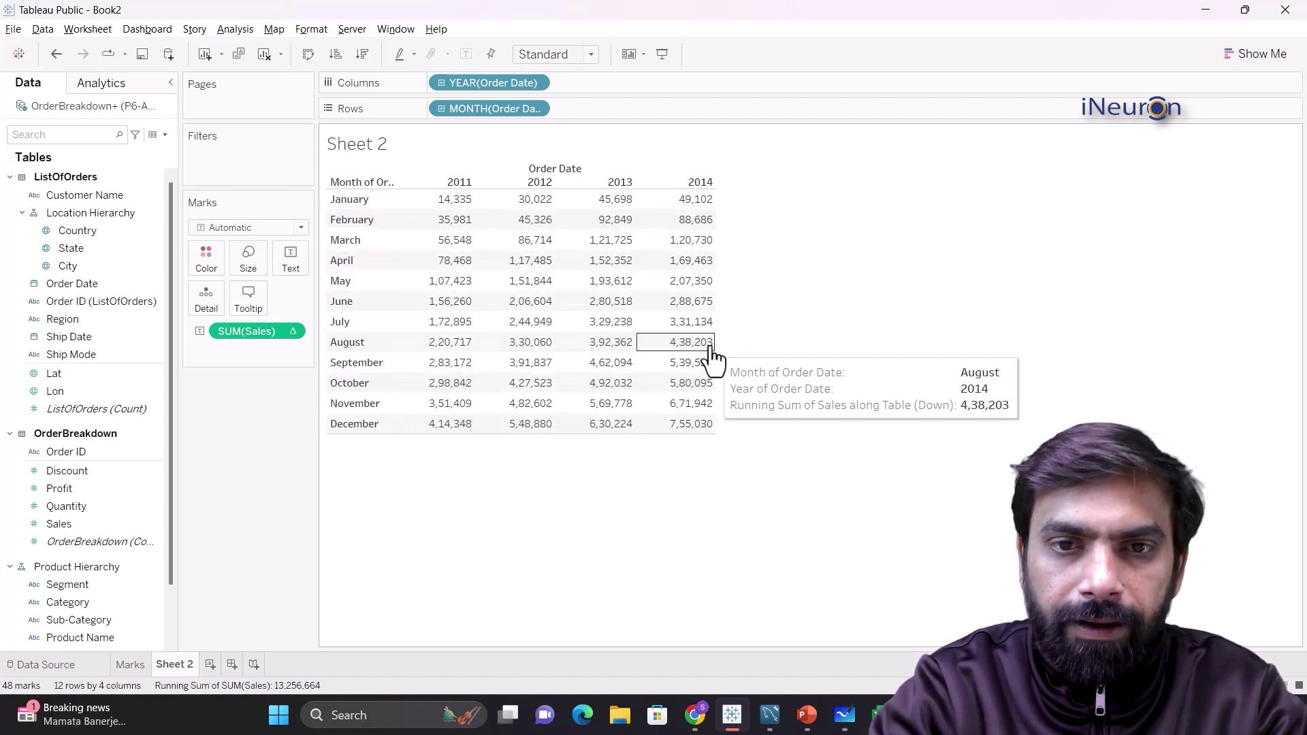
pyautogui.moveTo(715, 341); pyautogui.dragTo(788, 347)
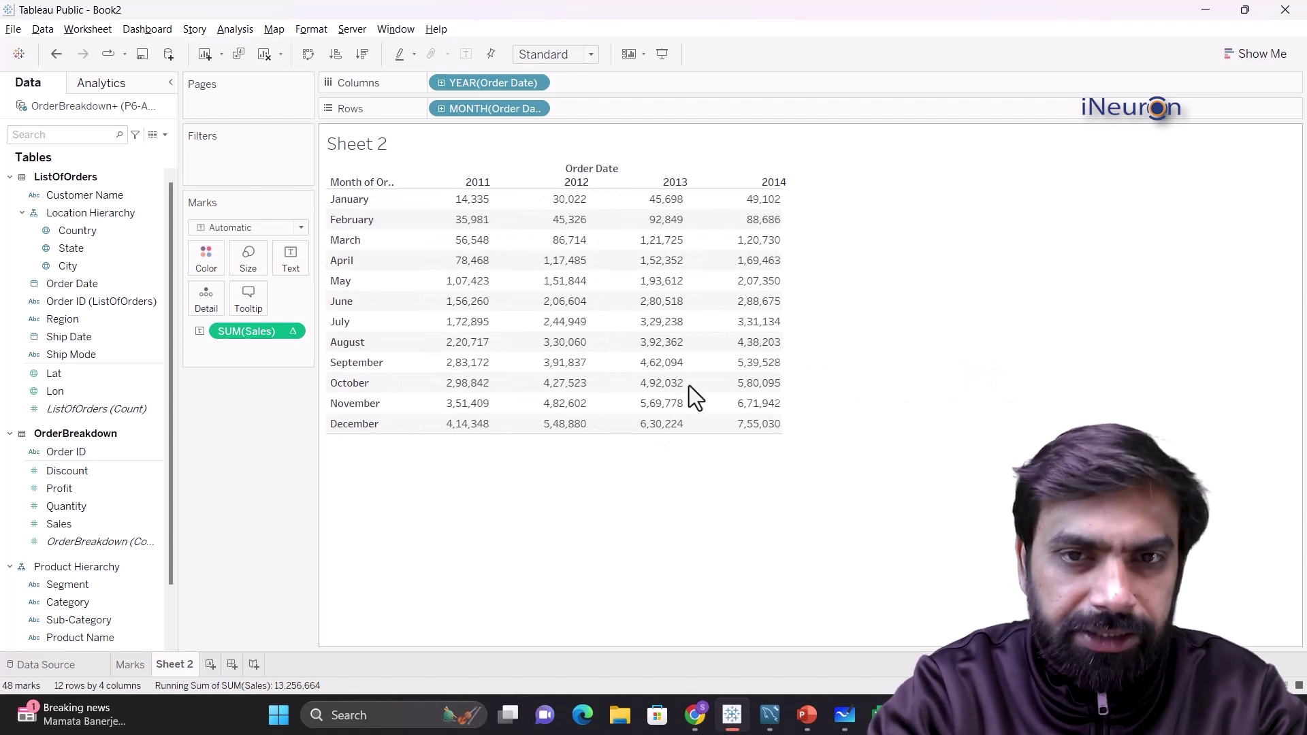
pyautogui.moveTo(599, 435); pyautogui.dragTo(588, 482)
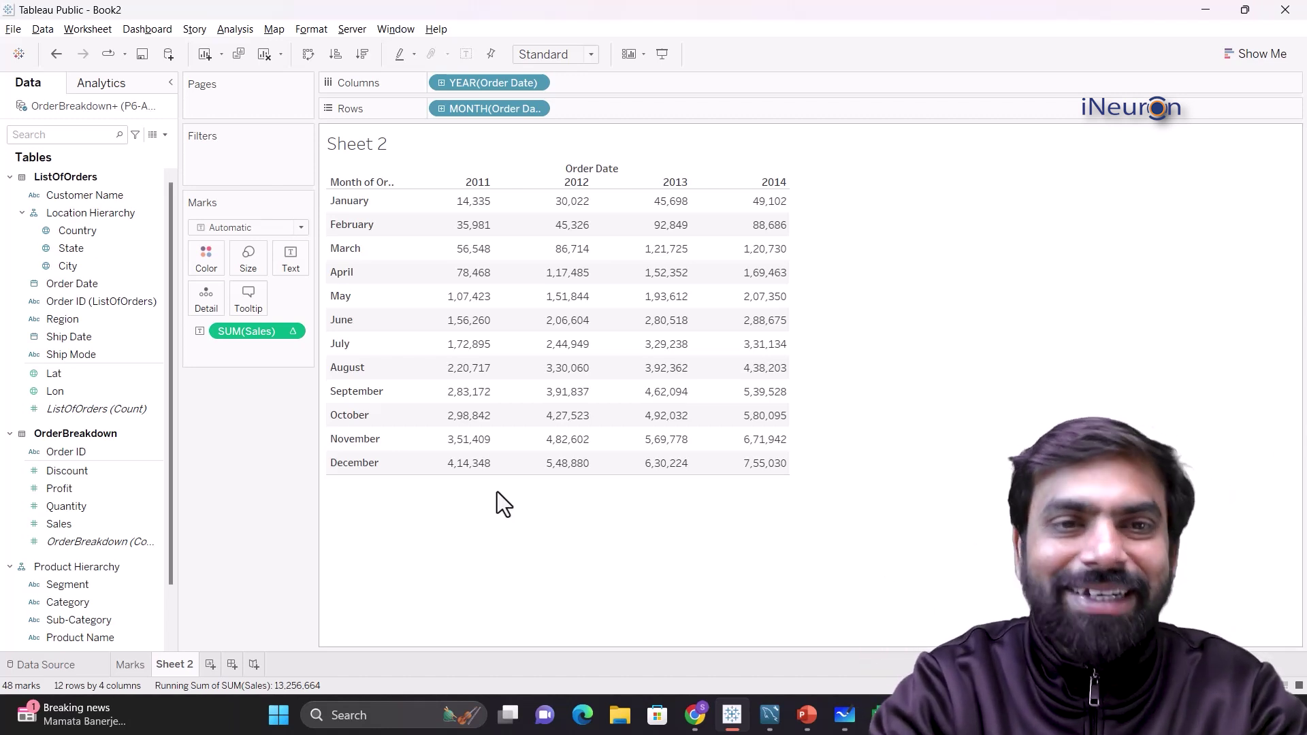
# Undo the table resizing and the Order Date changes on Rows, back to the country-by-year table.
pyautogui.hotkey('ctrl', 'Up')
pyautogui.hotkey('ctrl', 'Left')
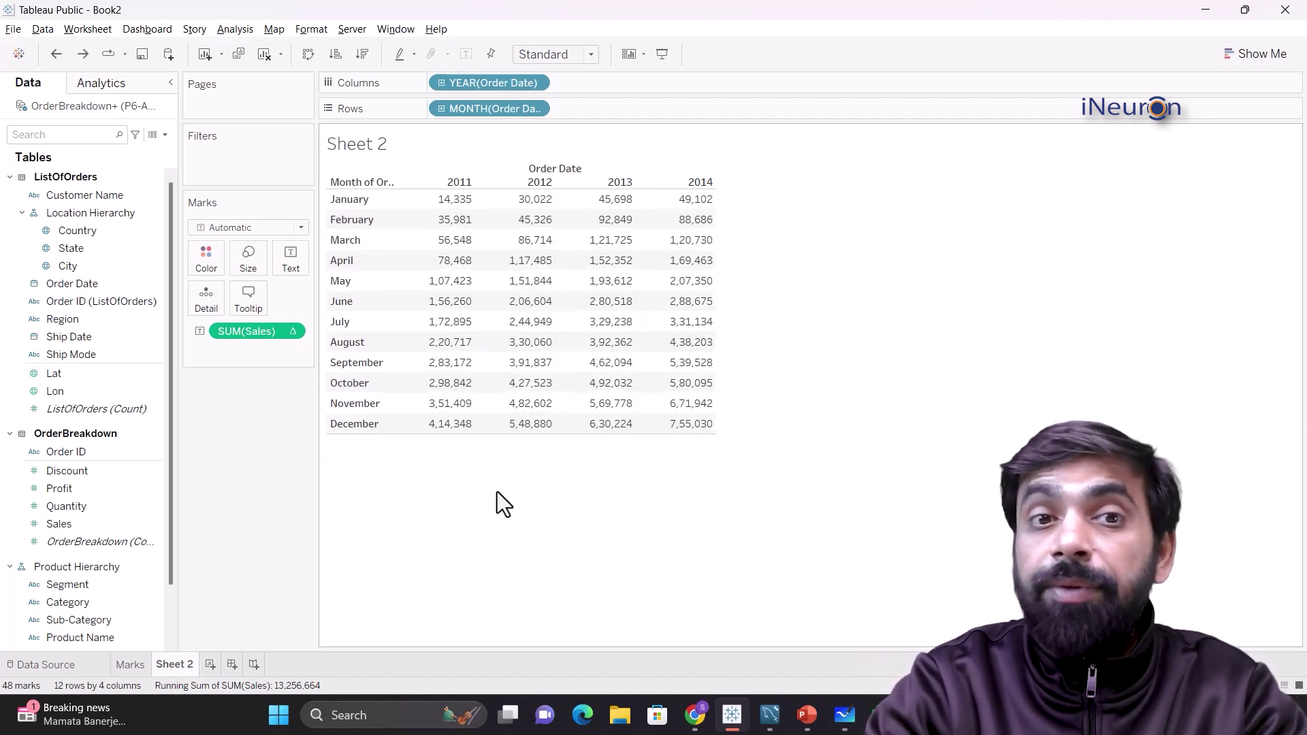
pyautogui.hotkey('ctrl', 'z')
pyautogui.hotkey('ctrl', 'z')
pyautogui.hotkey('ctrl', 'z')
pyautogui.hotkey('ctrl', 'z')
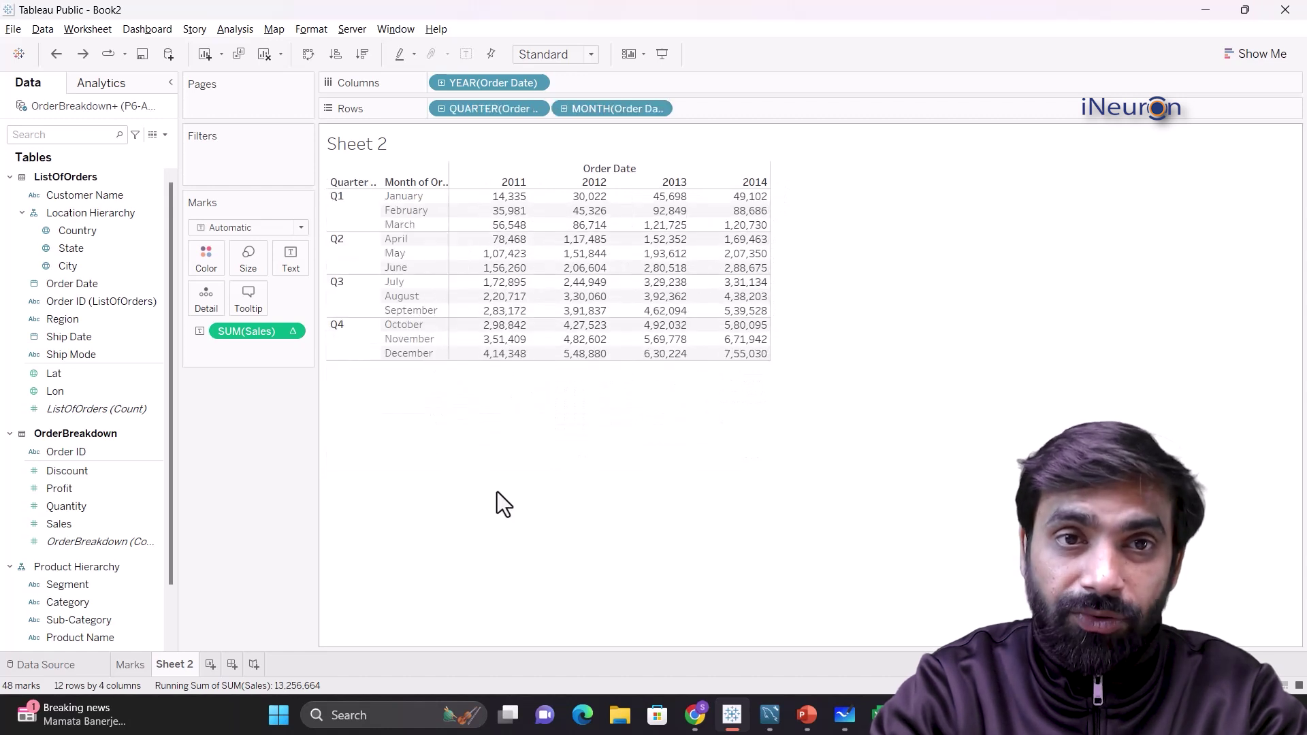
pyautogui.hotkey('ctrl', 'z')
pyautogui.hotkey('ctrl', 'z')
pyautogui.hotkey('ctrl', 'z')
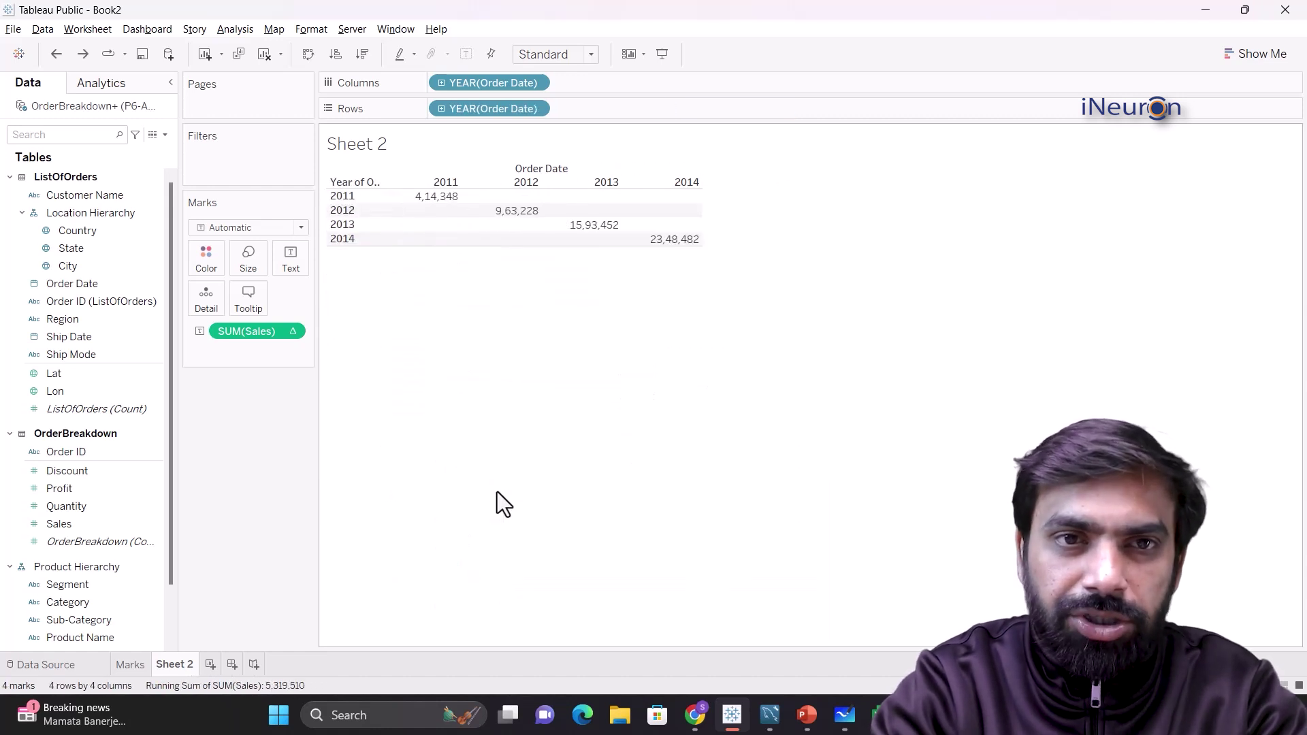
pyautogui.hotkey('ctrl', 'z')
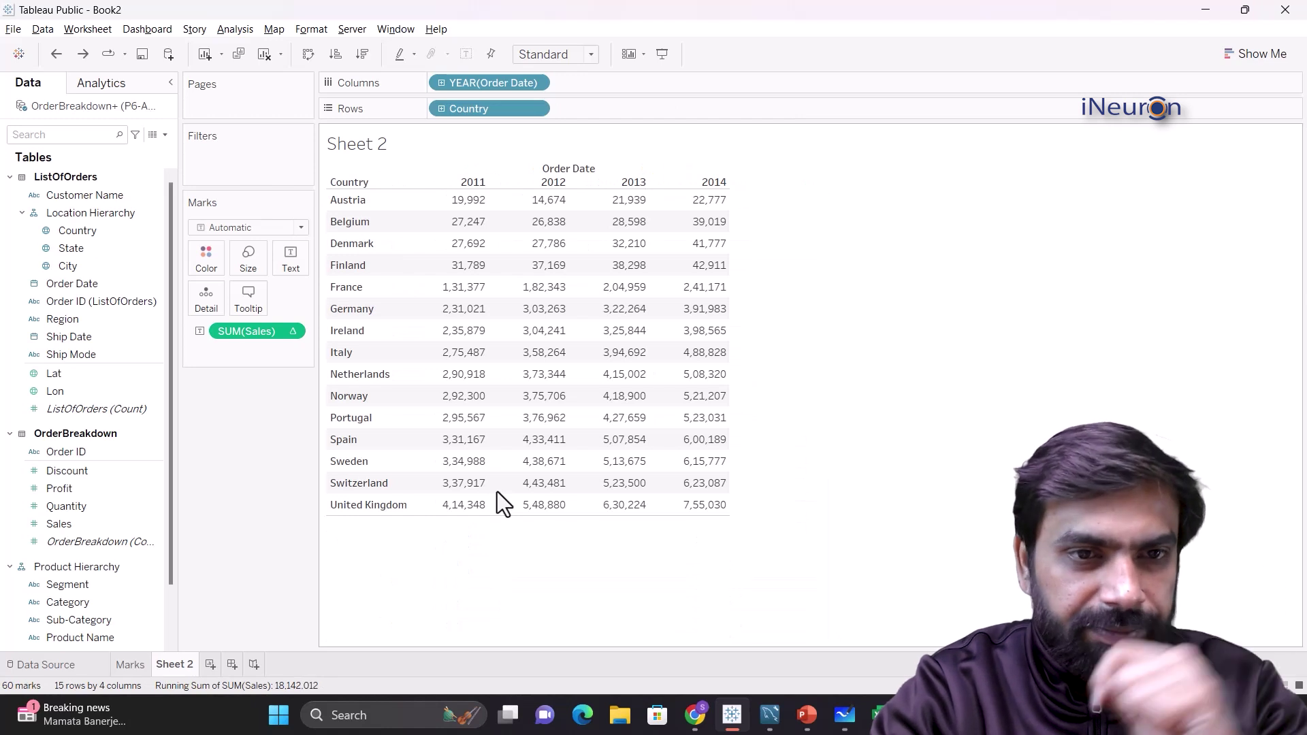